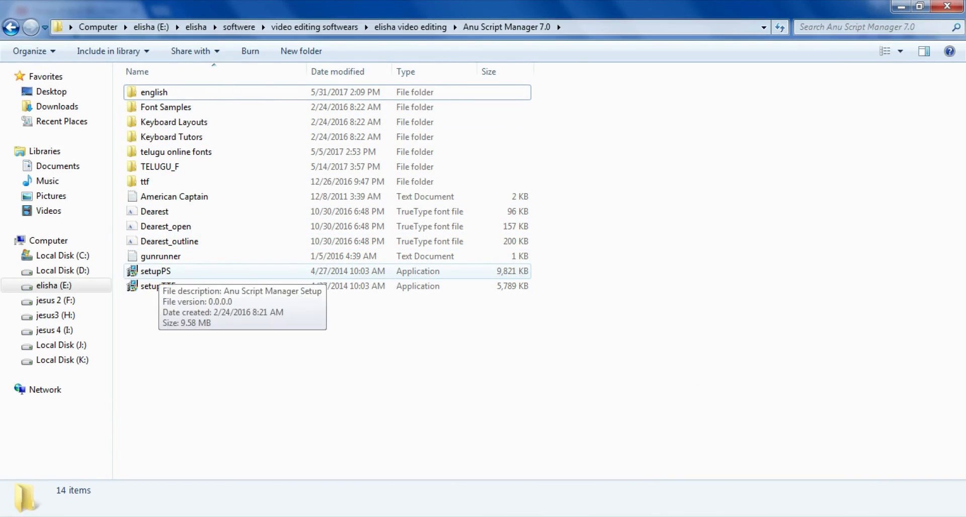
Set the setupPS installer to run in Windows XP (Service Pack 3) compatibility mode as an administrator and apply the settings.
{"action": "left_click", "coordinate": [157, 272]}
{"action": "right_click", "coordinate": [159, 271]}
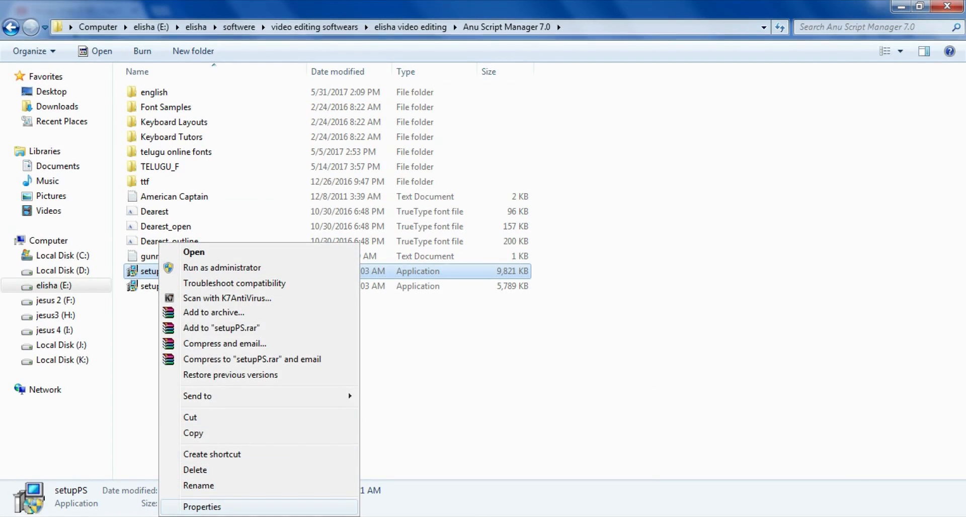
{"action": "left_click", "coordinate": [201, 507]}
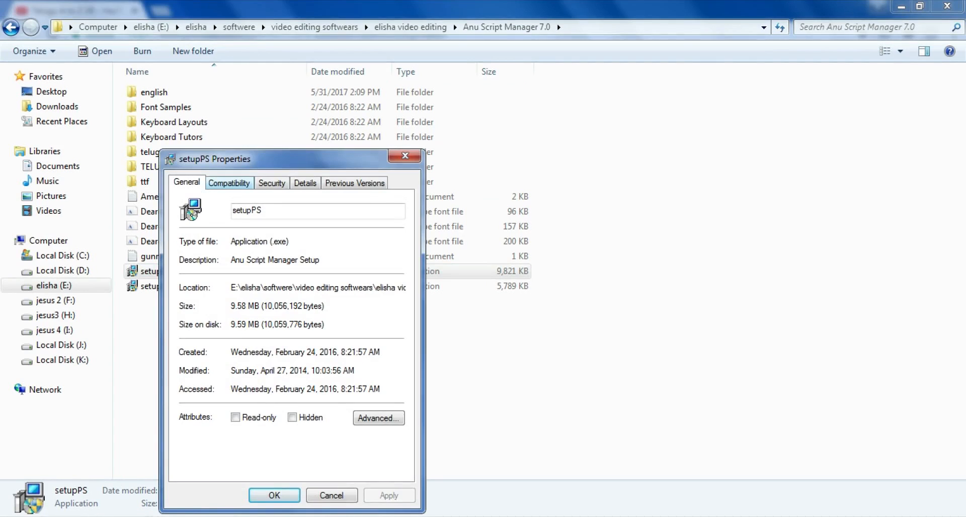
{"action": "left_click", "coordinate": [229, 183]}
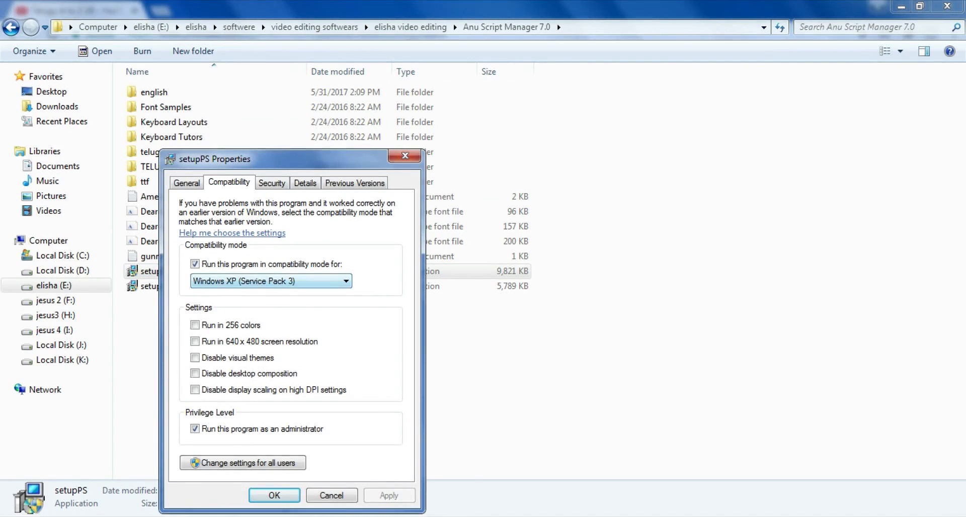
{"action": "left_click", "coordinate": [195, 264]}
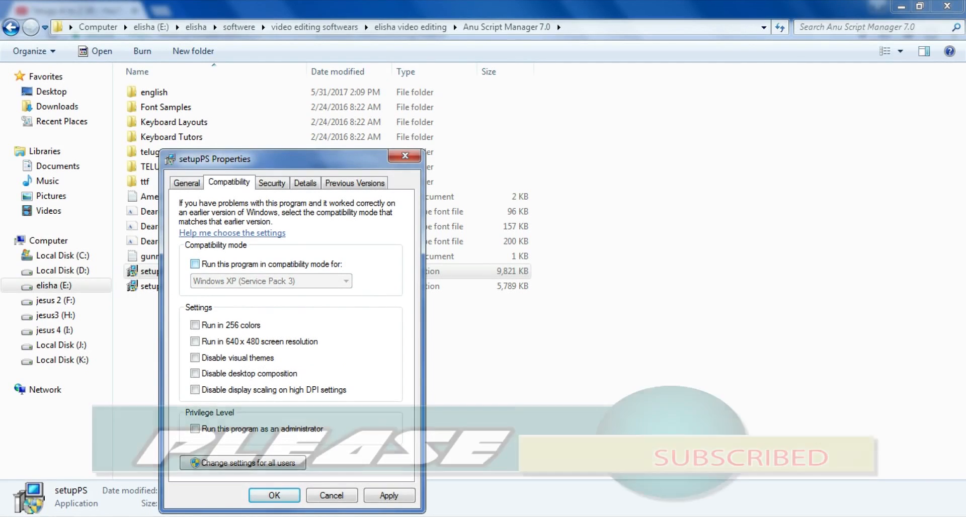
{"action": "left_click", "coordinate": [195, 264]}
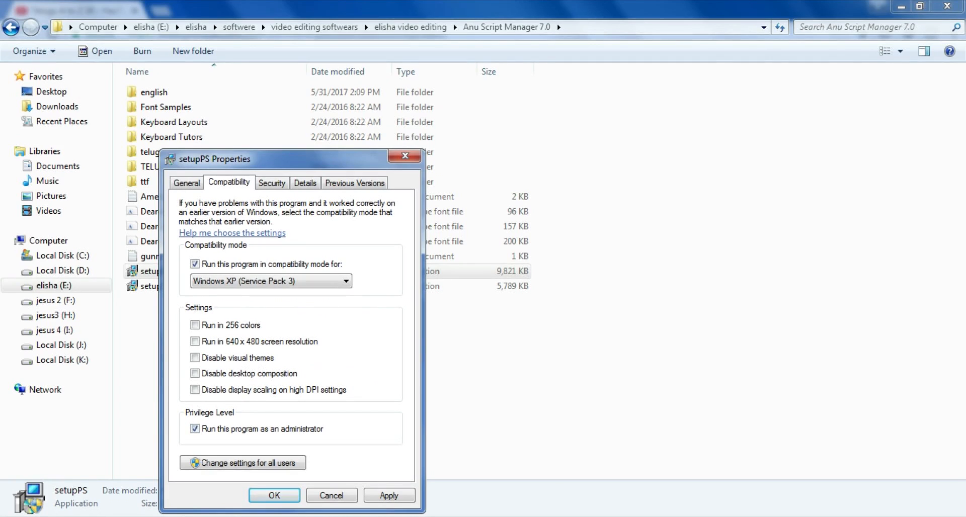
{"action": "left_click", "coordinate": [389, 496]}
{"action": "left_click", "coordinate": [274, 496]}
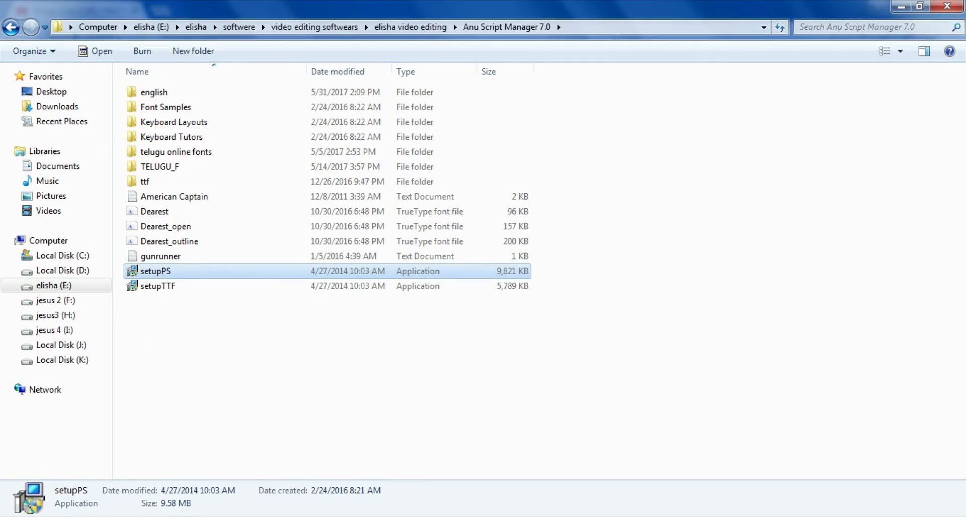
Run setupPS as administrator and complete the full Anu Script Manager installation with a desktop icon, without restarting the computer.
{"action": "right_click", "coordinate": [176, 270]}
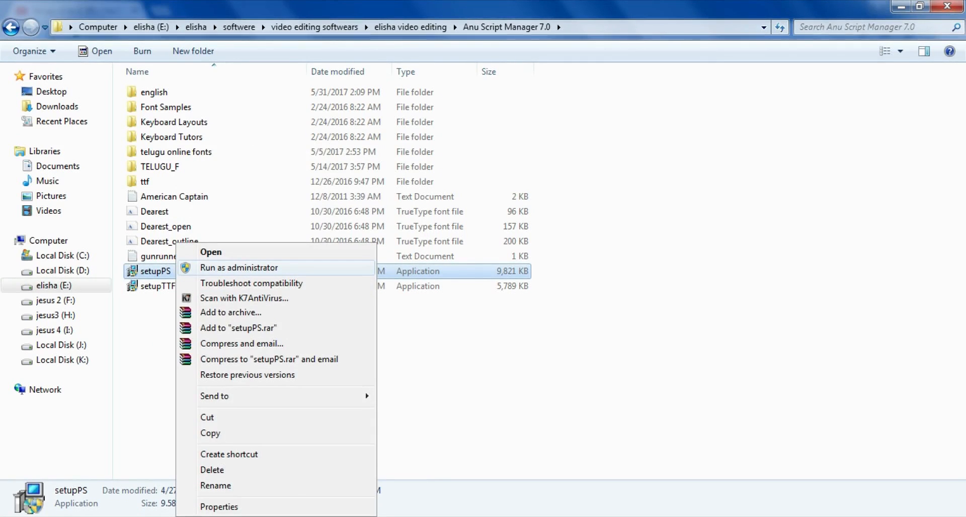
{"action": "left_click", "coordinate": [226, 268]}
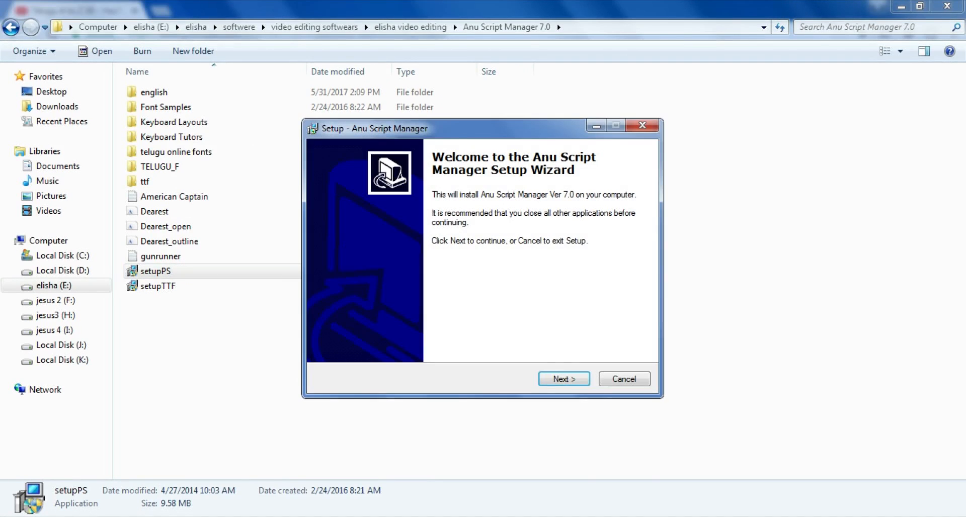
{"action": "key", "text": "Return"}
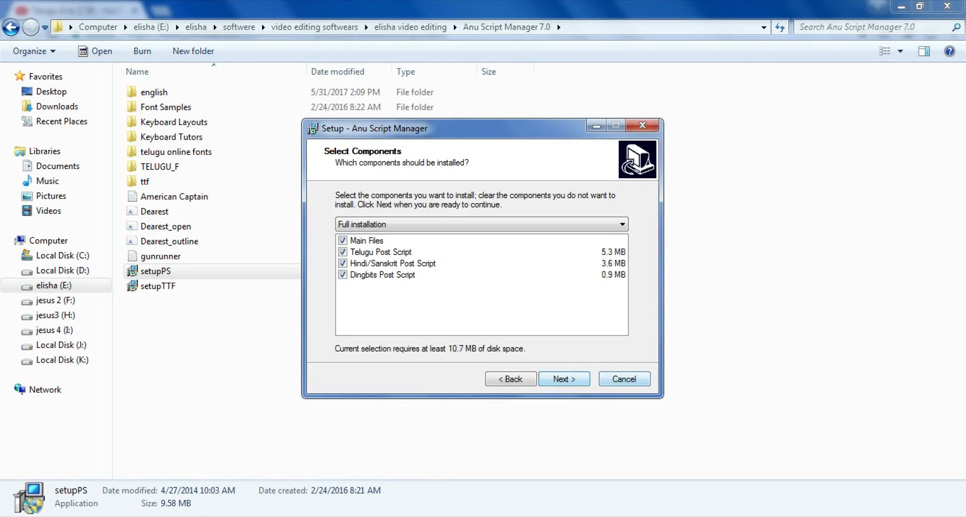
{"action": "key", "text": "Return"}
{"action": "key", "text": "Return"}
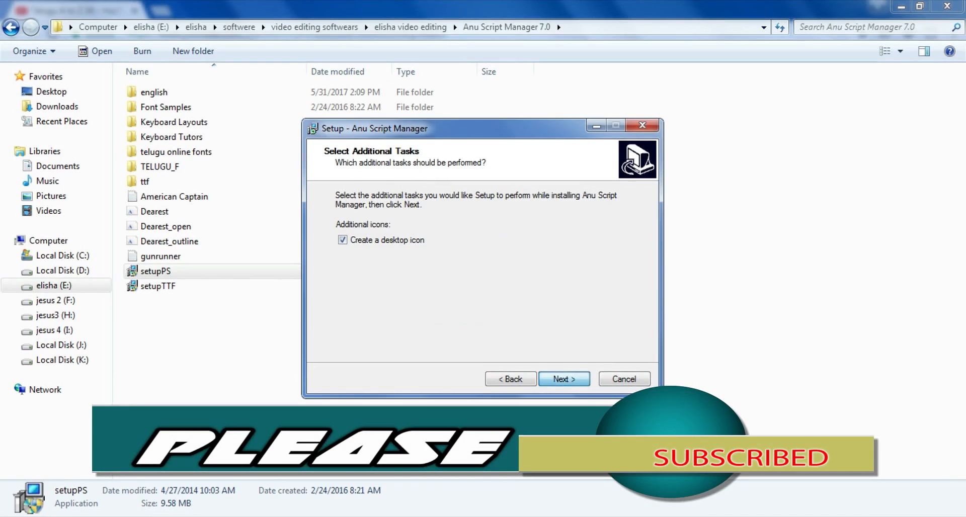
{"action": "key", "text": "Return"}
{"action": "key", "text": "Return"}
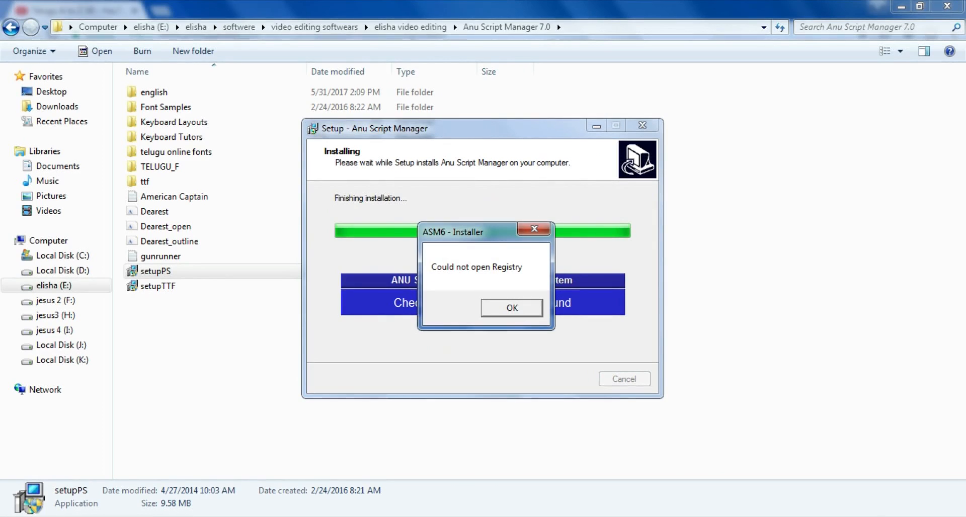
{"action": "key", "text": "Return"}
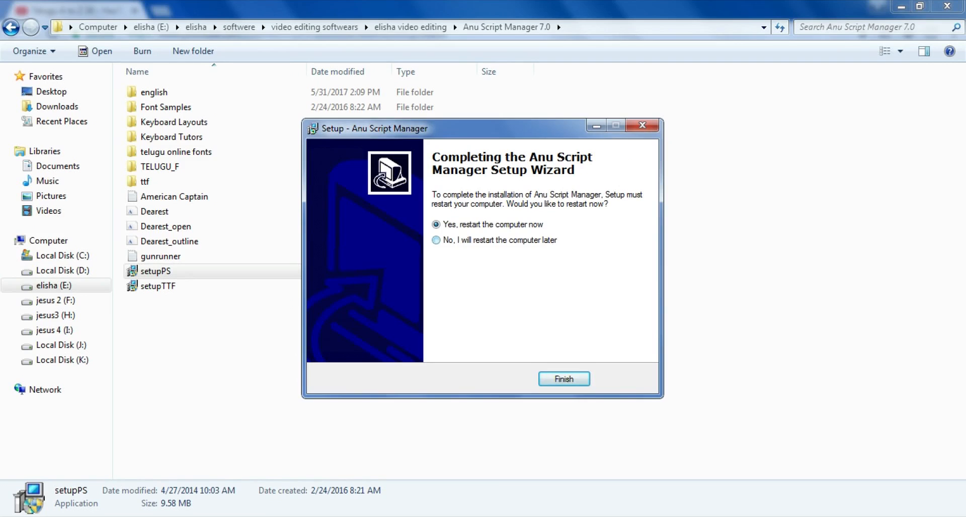
{"action": "left_click", "coordinate": [564, 379]}
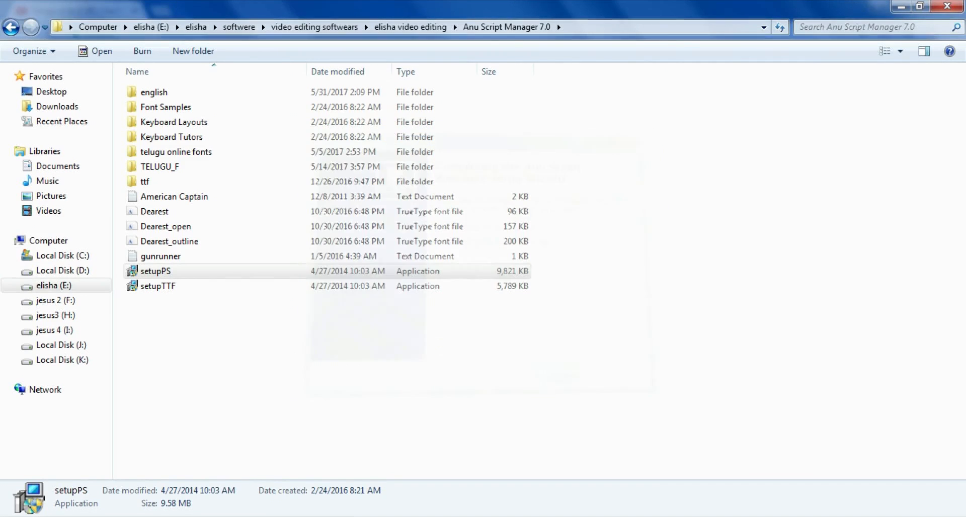
Check the compatibility mode and administrator privilege settings of the setupTTF installer and accept them.
{"action": "left_click", "coordinate": [157, 287]}
{"action": "right_click", "coordinate": [173, 286]}
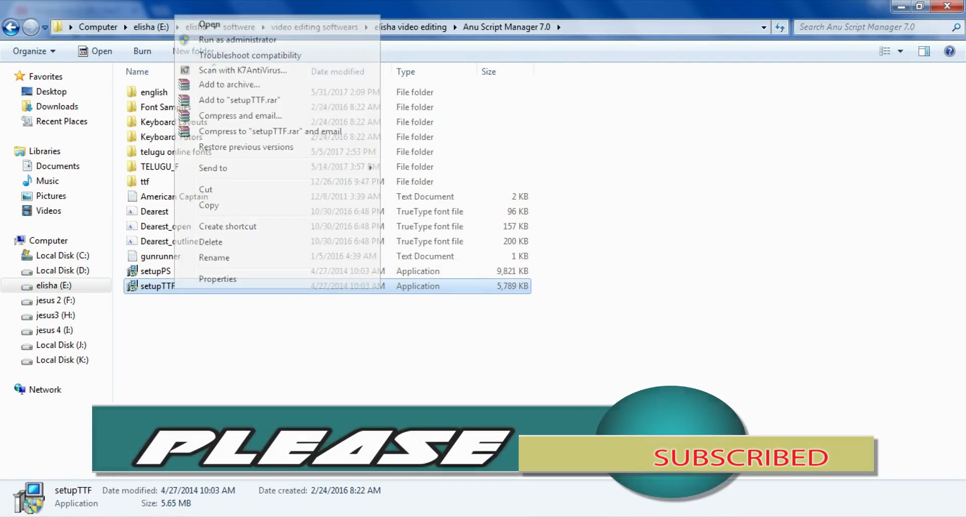
{"action": "left_click", "coordinate": [211, 278]}
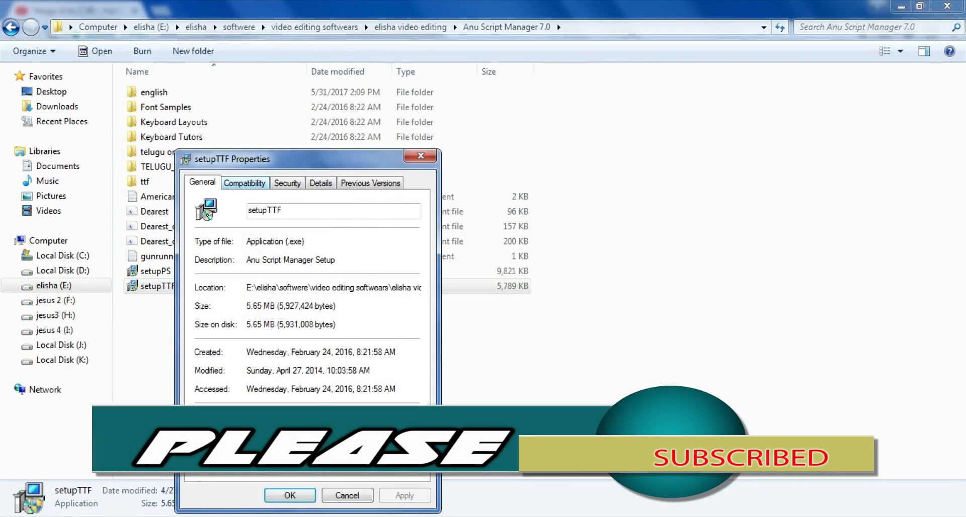
{"action": "left_click", "coordinate": [245, 183]}
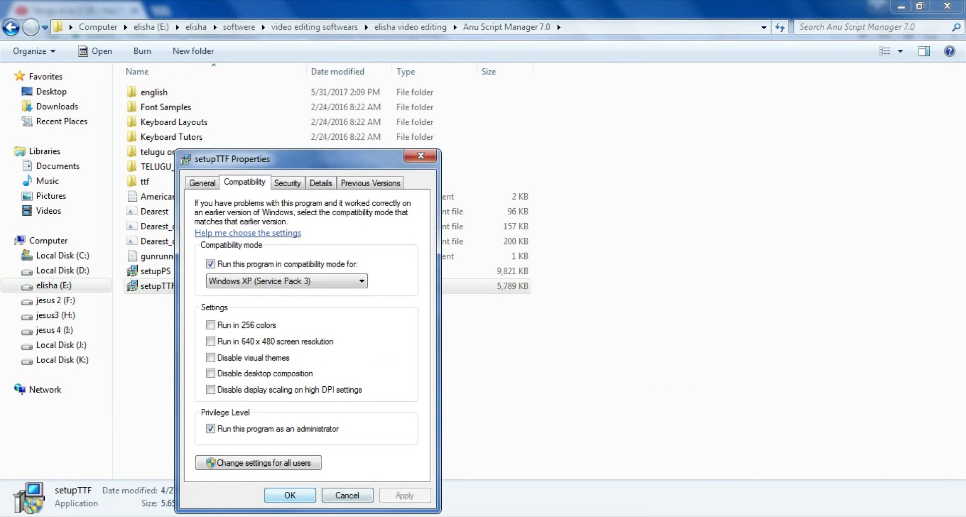
{"action": "key", "text": "Return"}
Run setupTTF as administrator and complete the full installation of the True Type components, choosing to restart the computer later.
{"action": "right_click", "coordinate": [159, 286]}
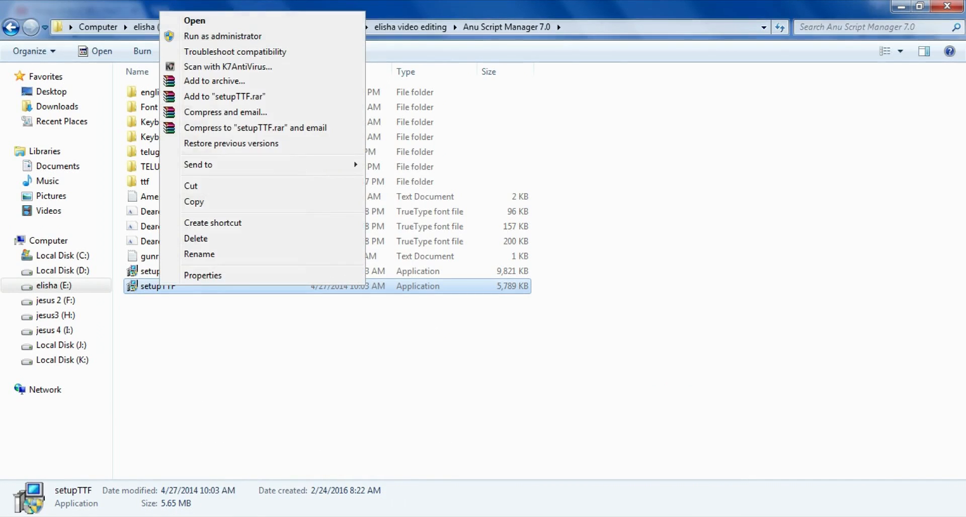
{"action": "left_click", "coordinate": [222, 36]}
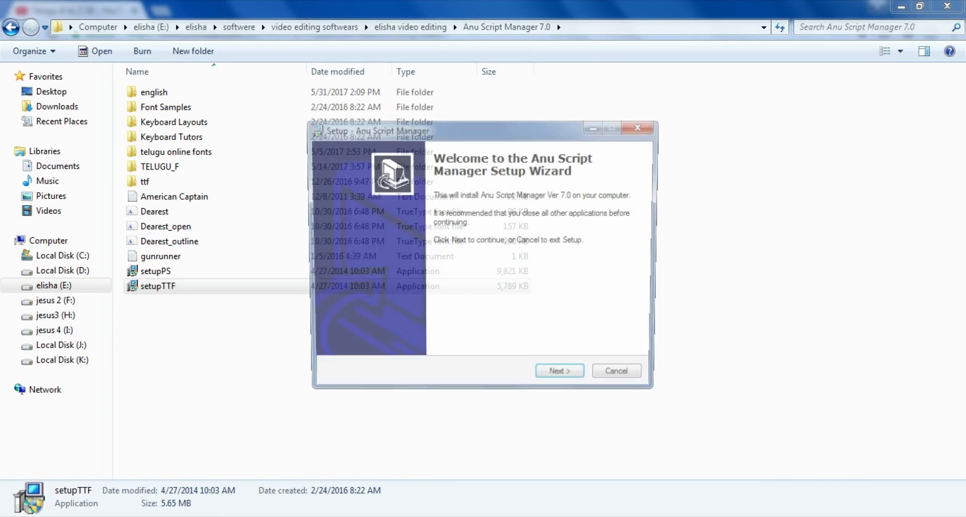
{"action": "key", "text": "Return"}
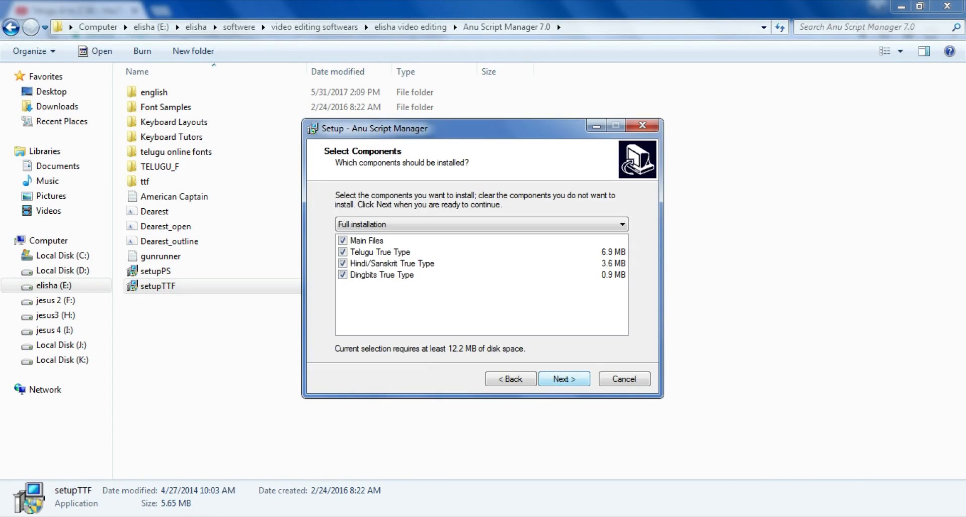
{"action": "key", "text": "Return"}
{"action": "key", "text": "Return"}
{"action": "key", "text": "Return"}
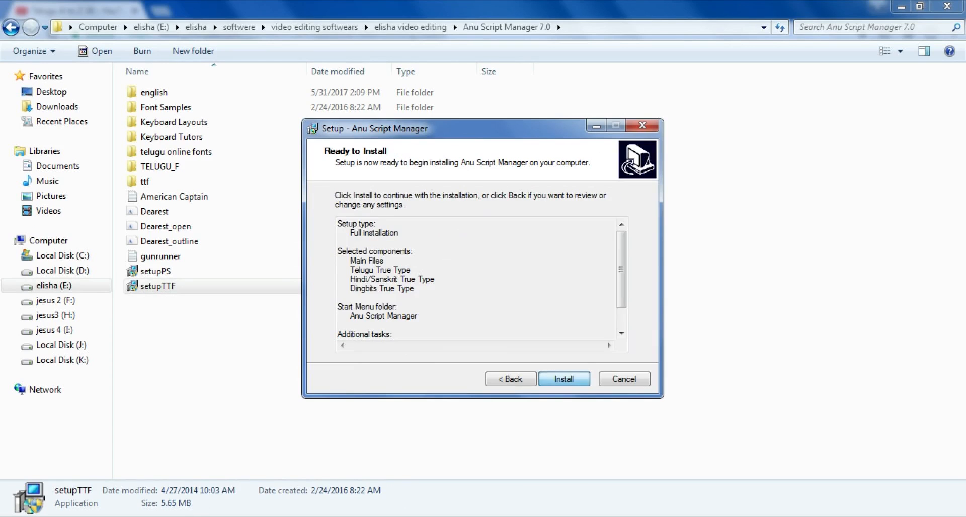
{"action": "key", "text": "Return"}
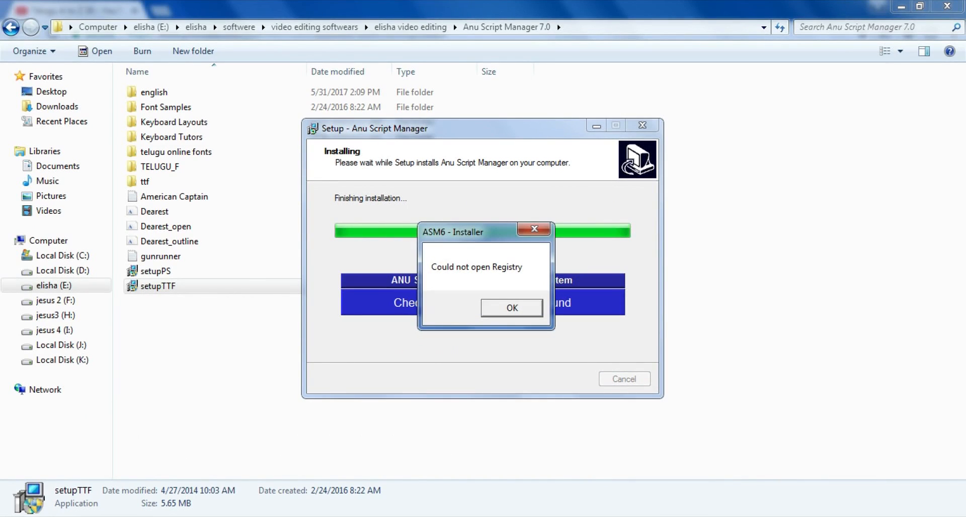
{"action": "key", "text": "Return"}
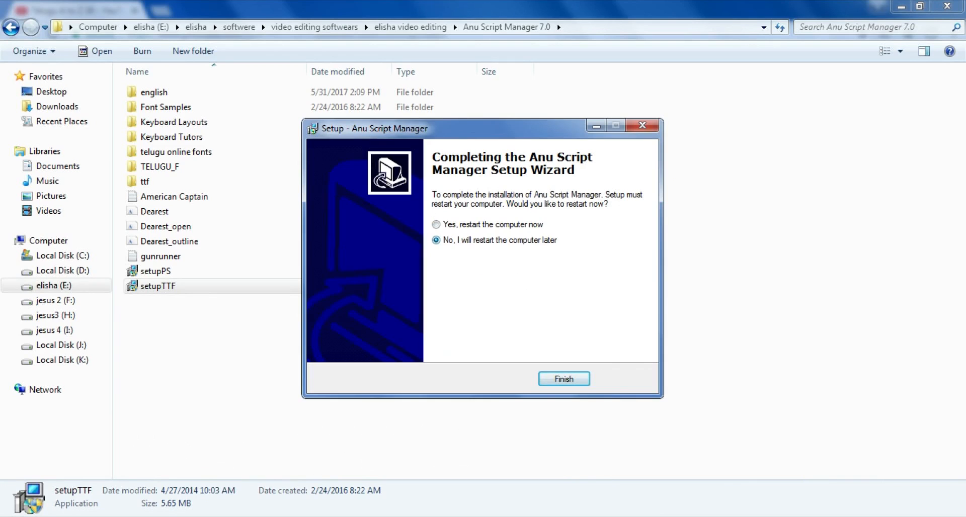
{"action": "key", "text": "Return"}
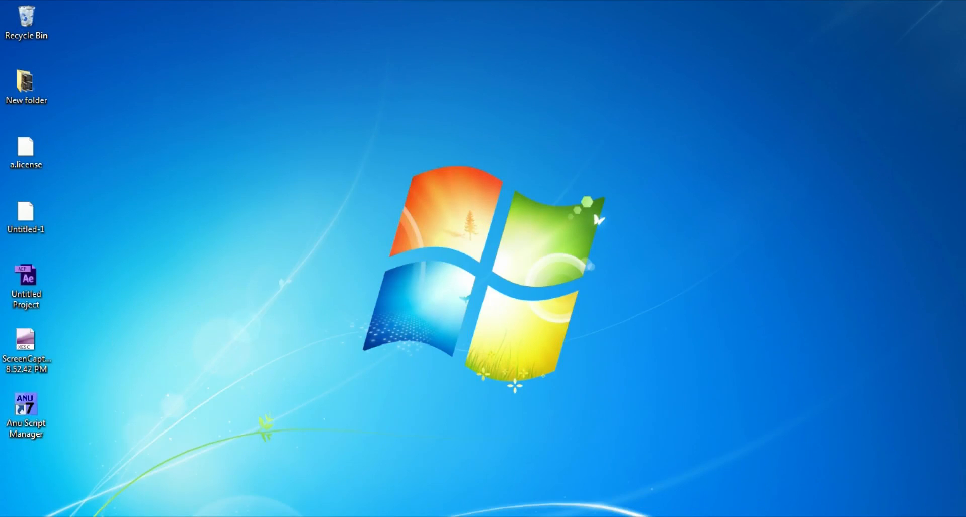
Refresh the desktop and open the file location of the Anu Script Manager shortcut.
{"action": "right_click", "coordinate": [297, 52]}
{"action": "left_click", "coordinate": [334, 91]}
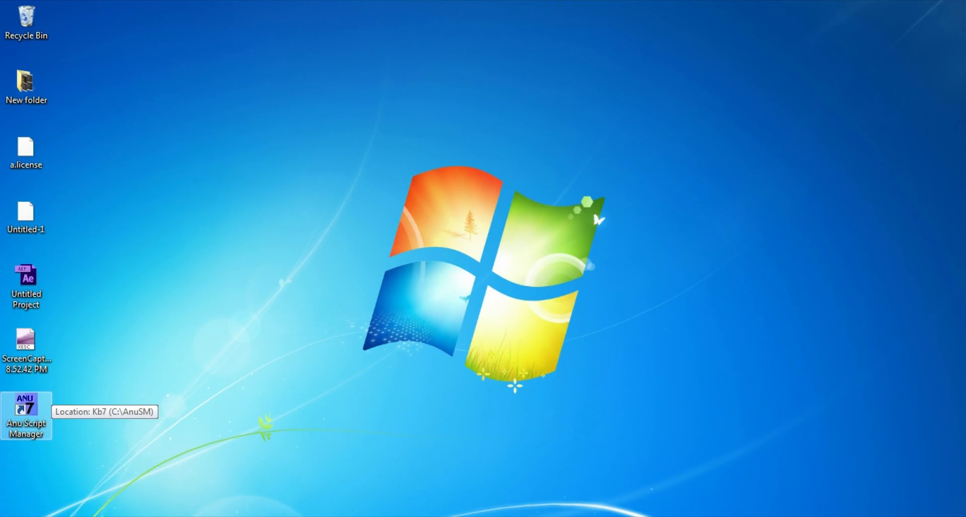
{"action": "right_click", "coordinate": [38, 412]}
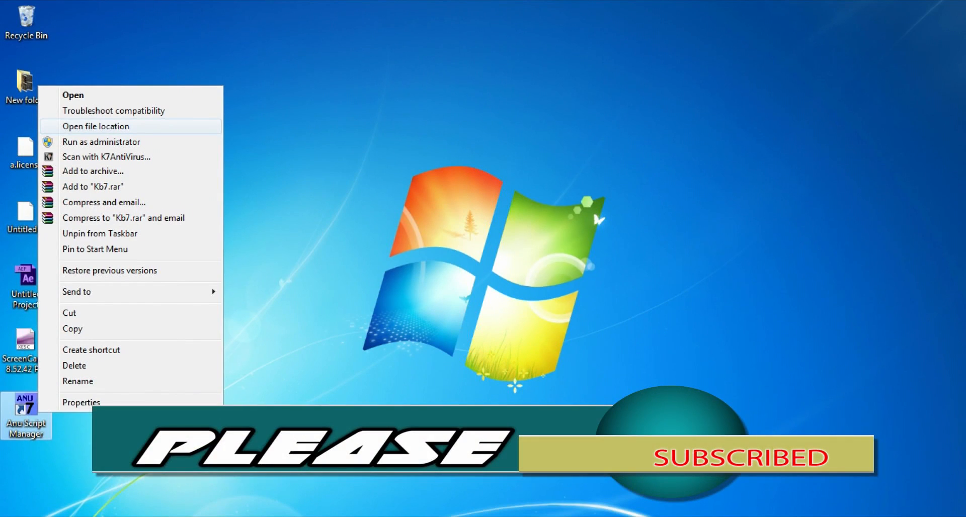
{"action": "left_click", "coordinate": [130, 126]}
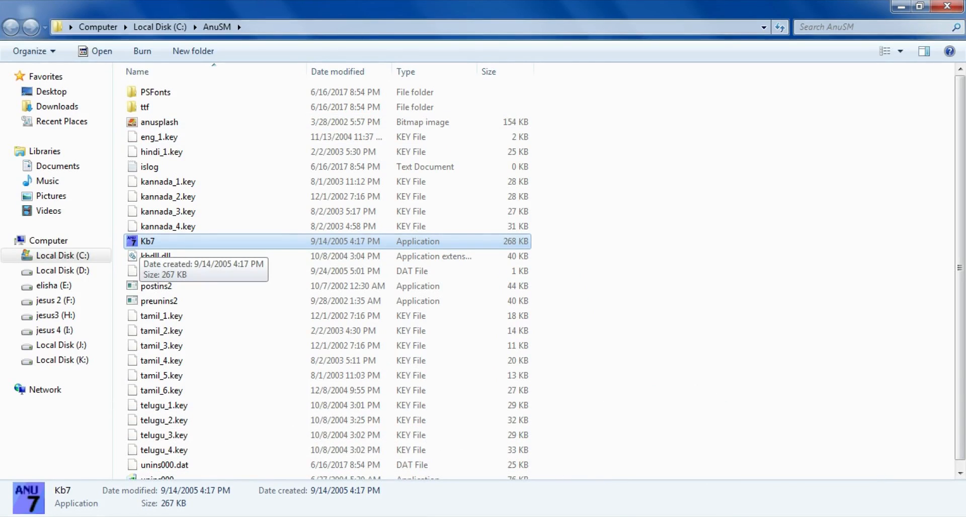
Check the compatibility mode and administrator privilege settings of the Kb7 application and accept them.
{"action": "right_click", "coordinate": [156, 241]}
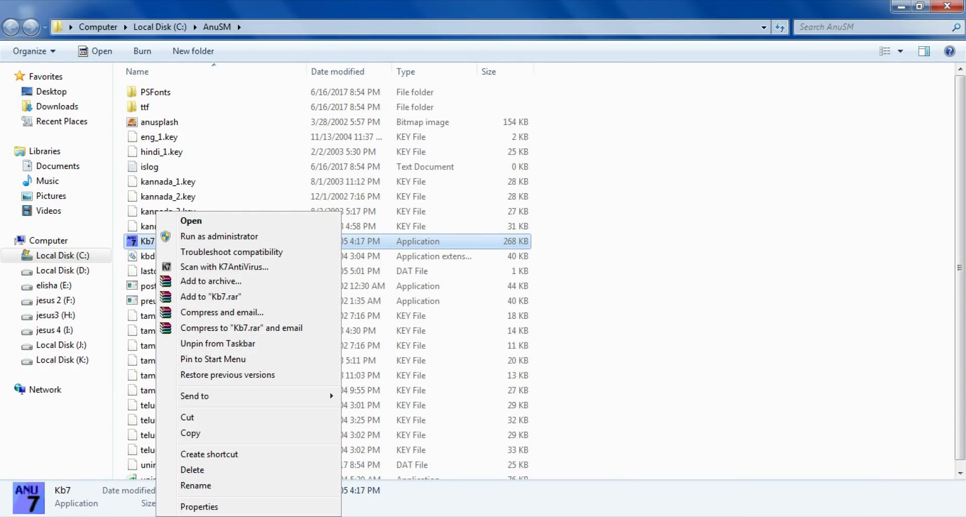
{"action": "left_click", "coordinate": [199, 507]}
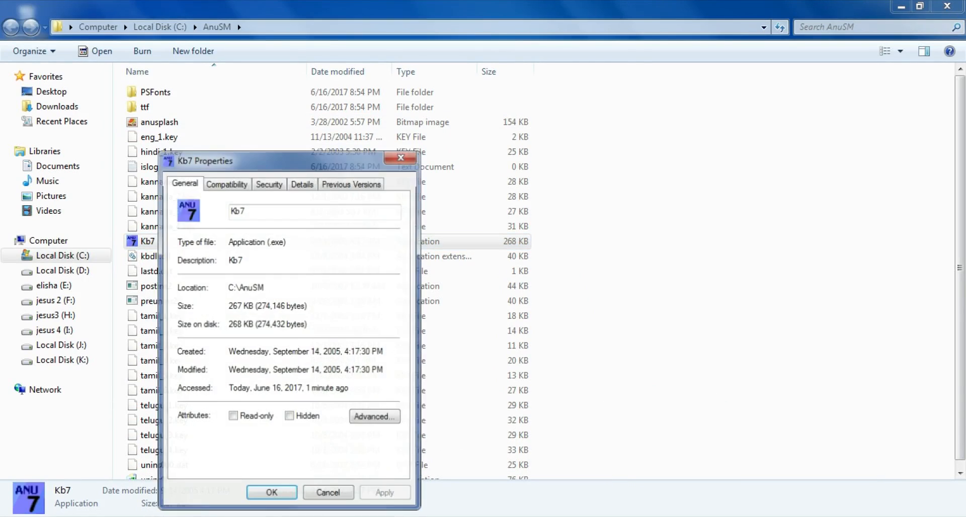
{"action": "left_click", "coordinate": [226, 182]}
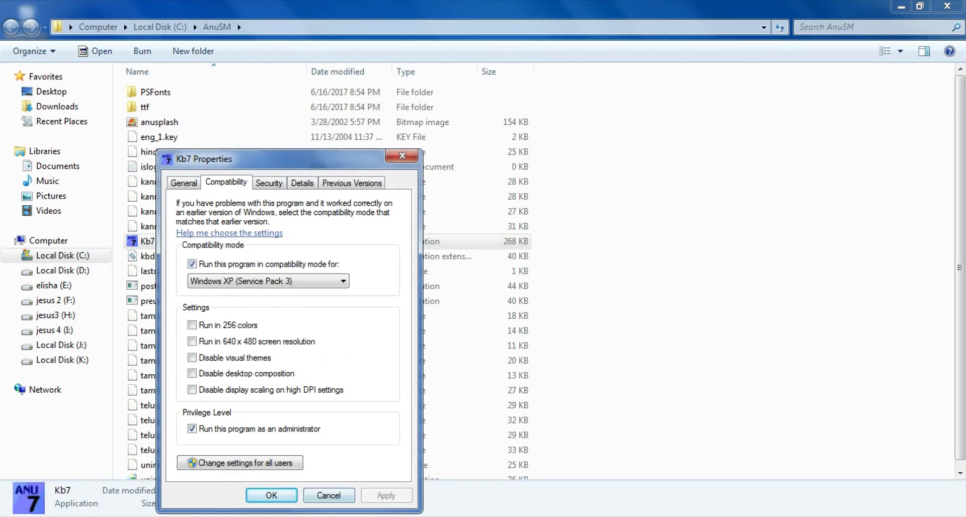
{"action": "key", "text": "Return"}
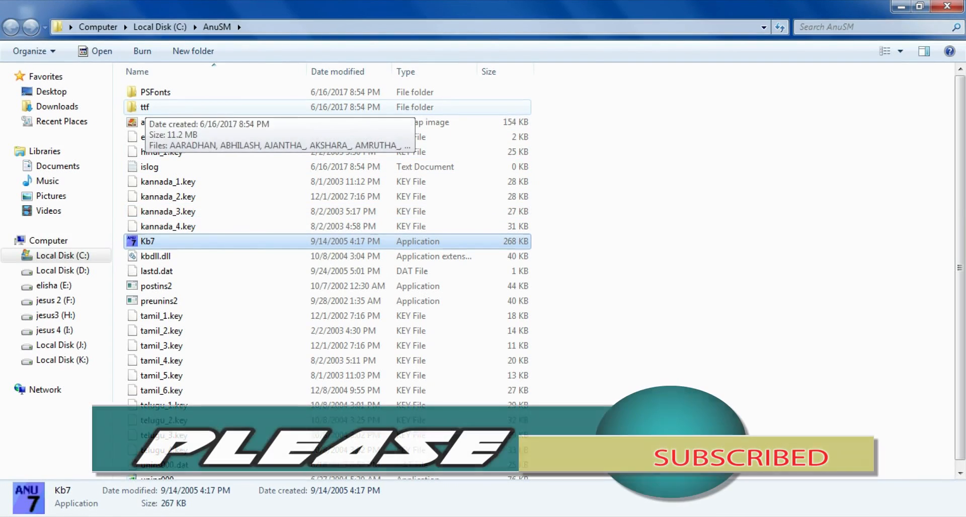
Copy all font files from the ttf folder inside AnuSM and close the folder window.
{"action": "double_click", "coordinate": [146, 106]}
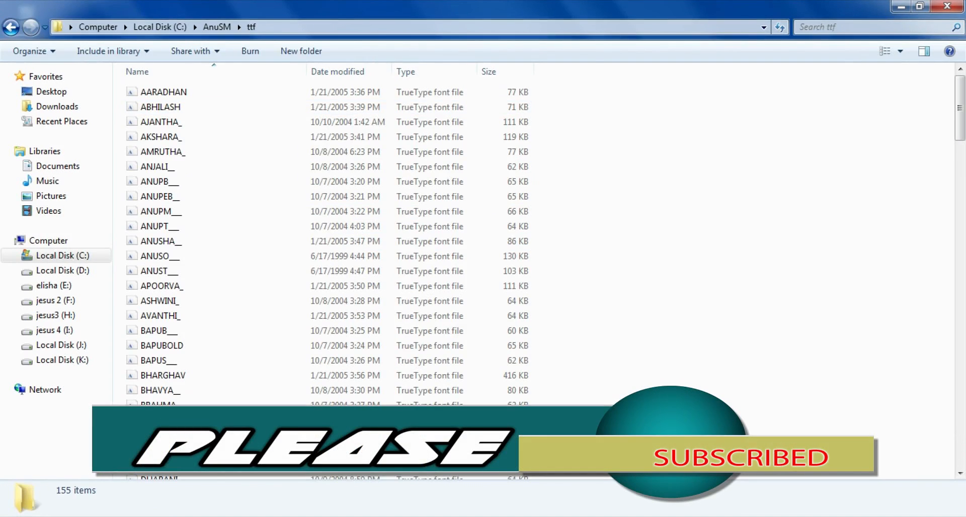
{"action": "left_click_drag", "start_coordinate": [123, 87], "coordinate": [287, 496]}
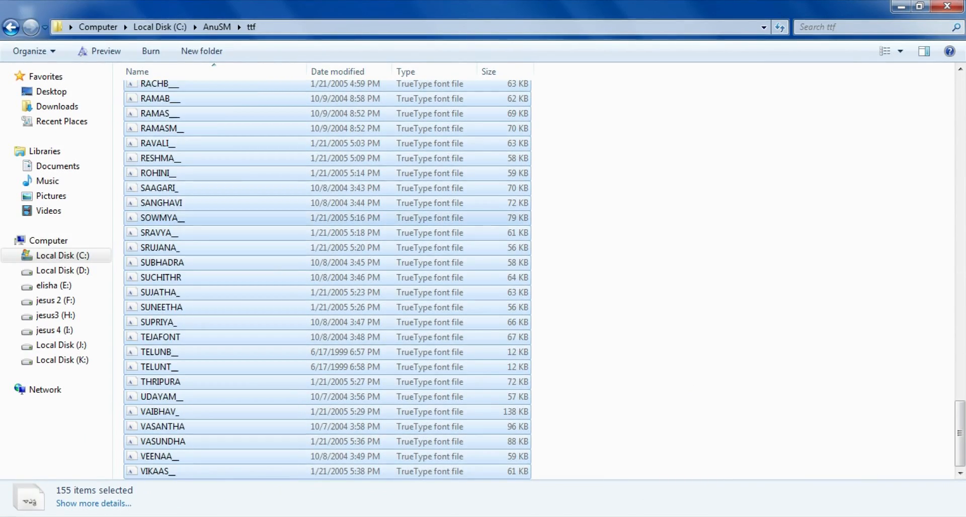
{"action": "right_click", "coordinate": [164, 189]}
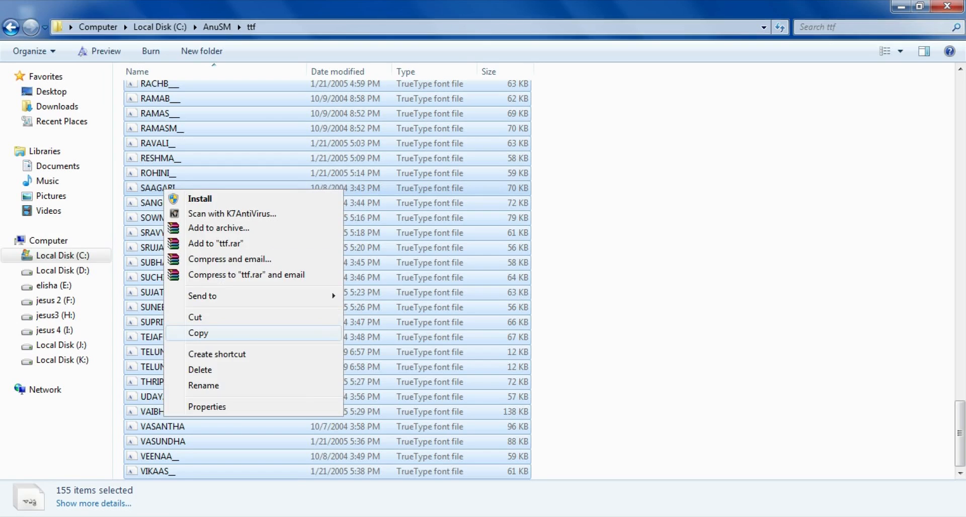
{"action": "left_click", "coordinate": [197, 333]}
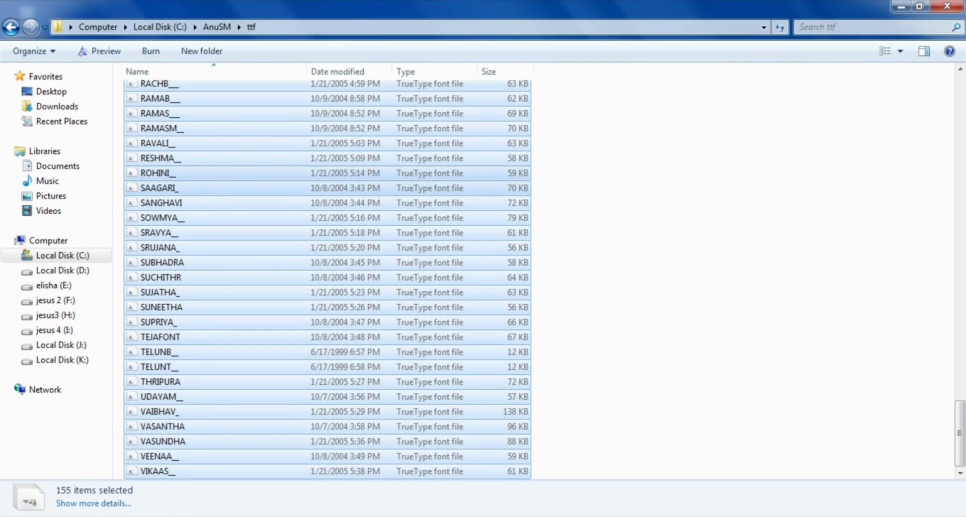
{"action": "left_click", "coordinate": [947, 6]}
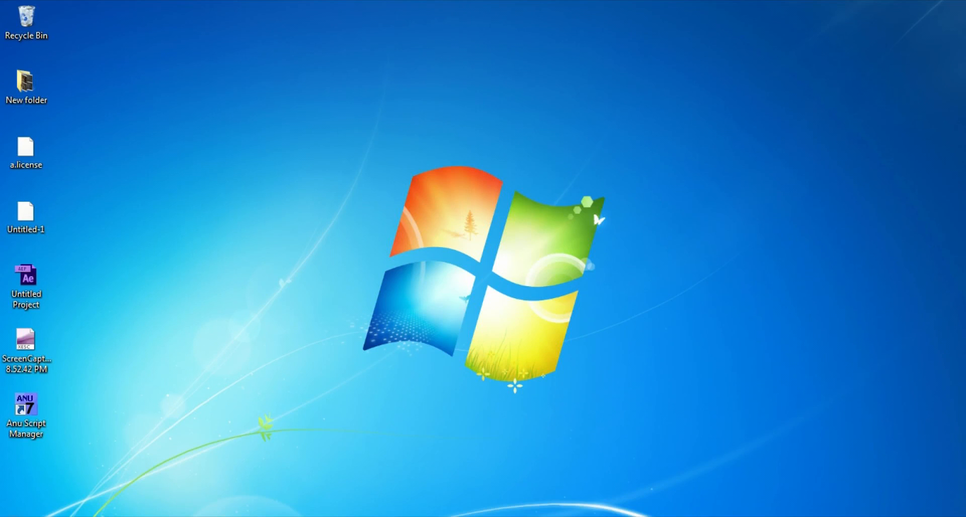
Open Control Panel, search it for "fon" and open the Fonts folder.
{"action": "key", "text": "super"}
{"action": "left_click", "coordinate": [216, 375]}
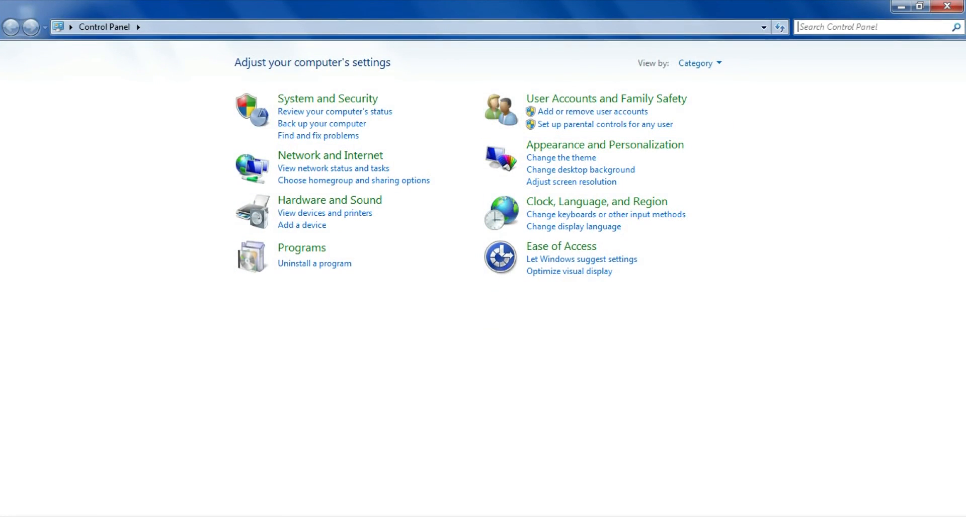
{"action": "type", "text": "fon"}
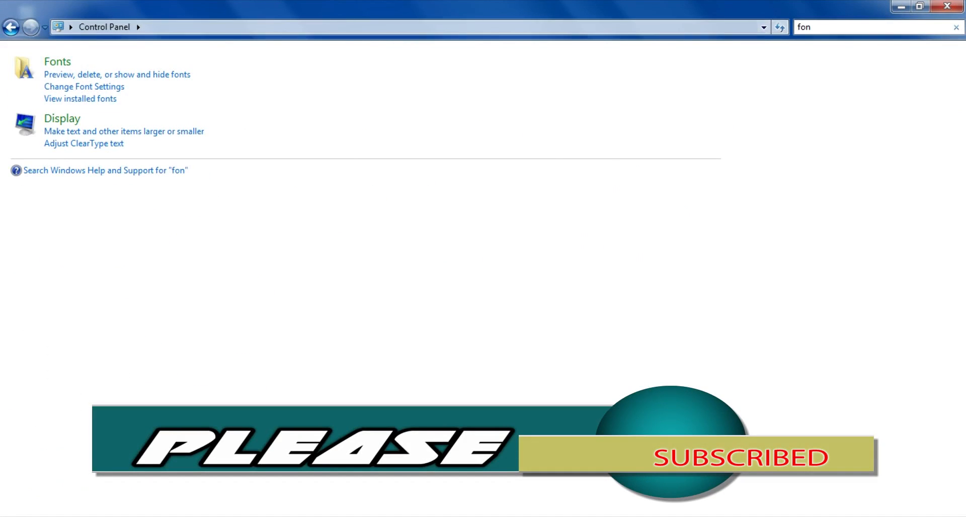
{"action": "left_click", "coordinate": [57, 62]}
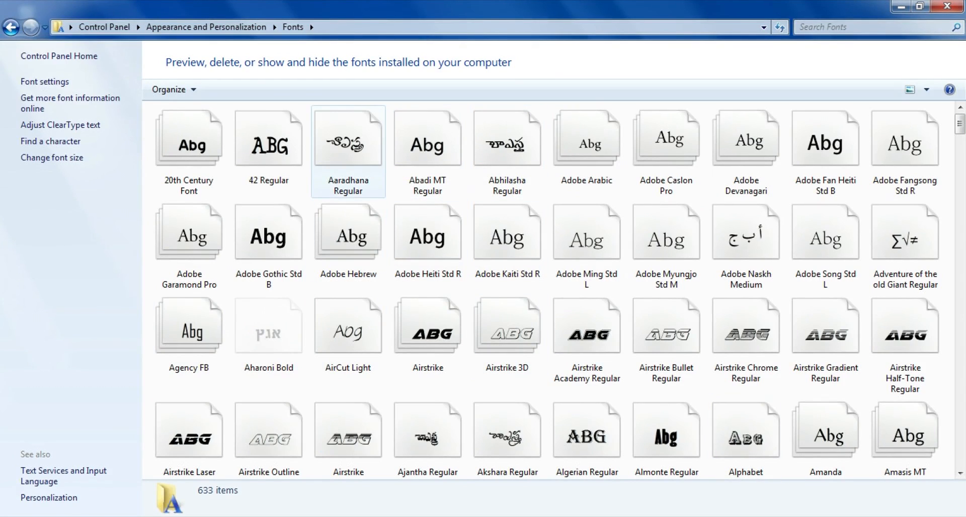
{"action": "left_click", "coordinate": [348, 139]}
{"action": "right_click", "coordinate": [348, 139]}
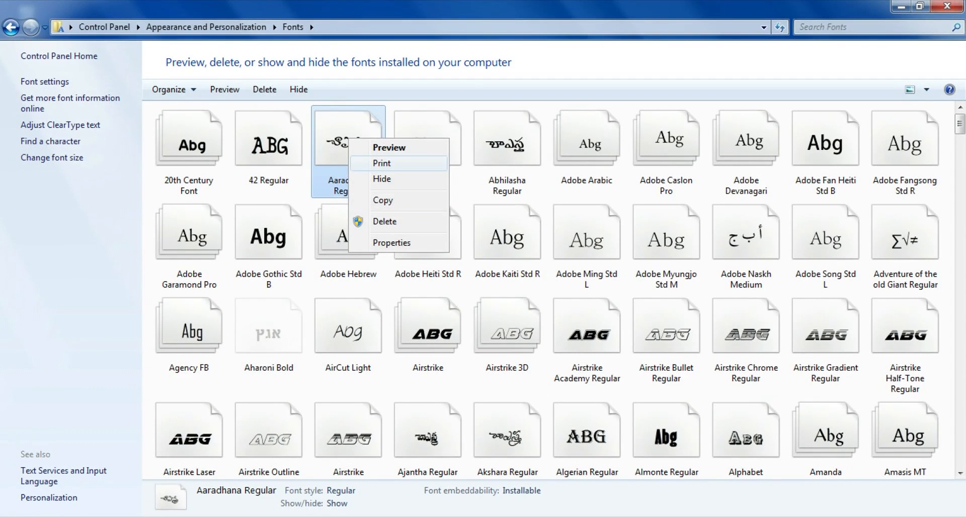
{"action": "left_click", "coordinate": [459, 178]}
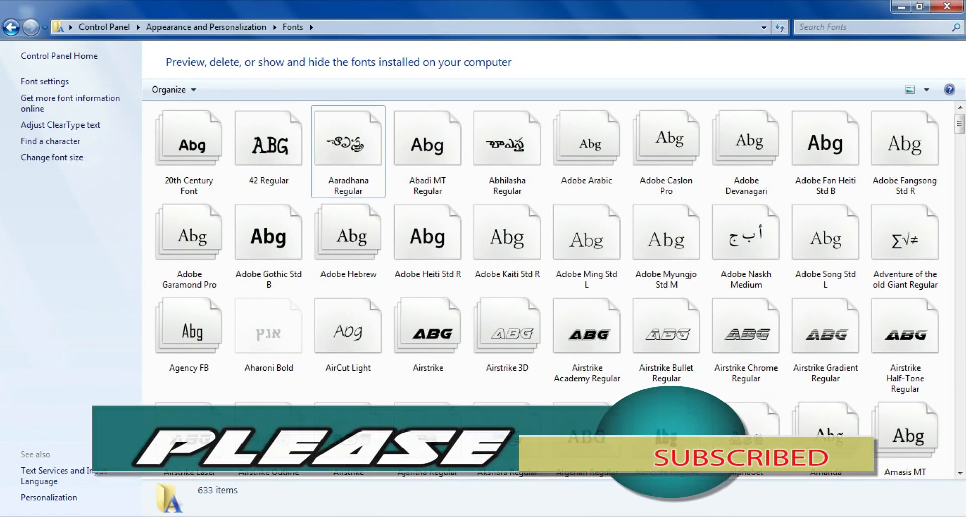
Paste the copied font files into the Fonts folder, replacing every font that is already installed.
{"action": "right_click", "coordinate": [466, 107]}
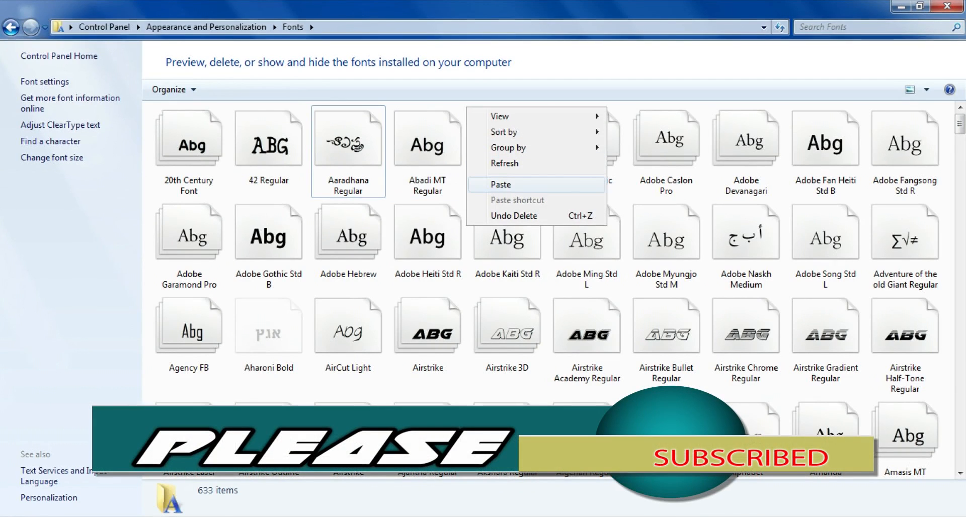
{"action": "left_click", "coordinate": [503, 184]}
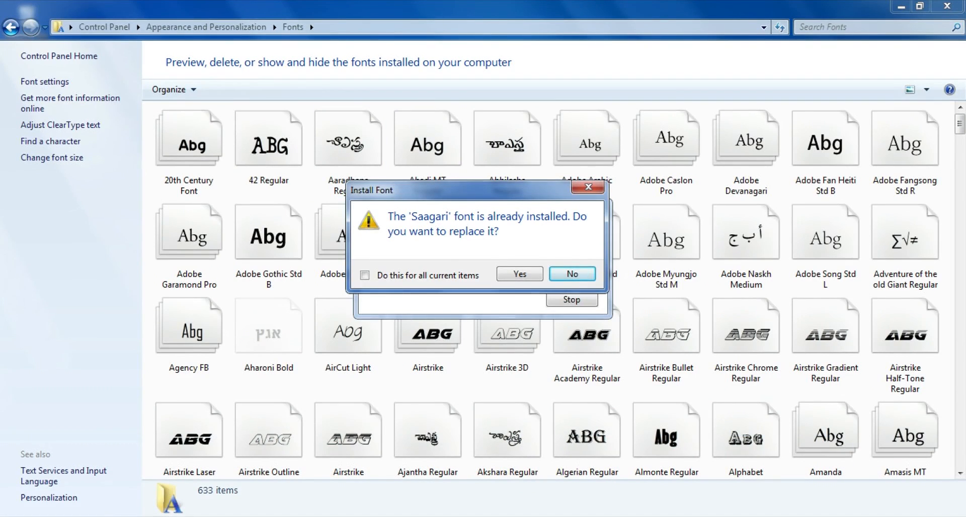
{"action": "left_click", "coordinate": [364, 275]}
{"action": "left_click", "coordinate": [520, 274]}
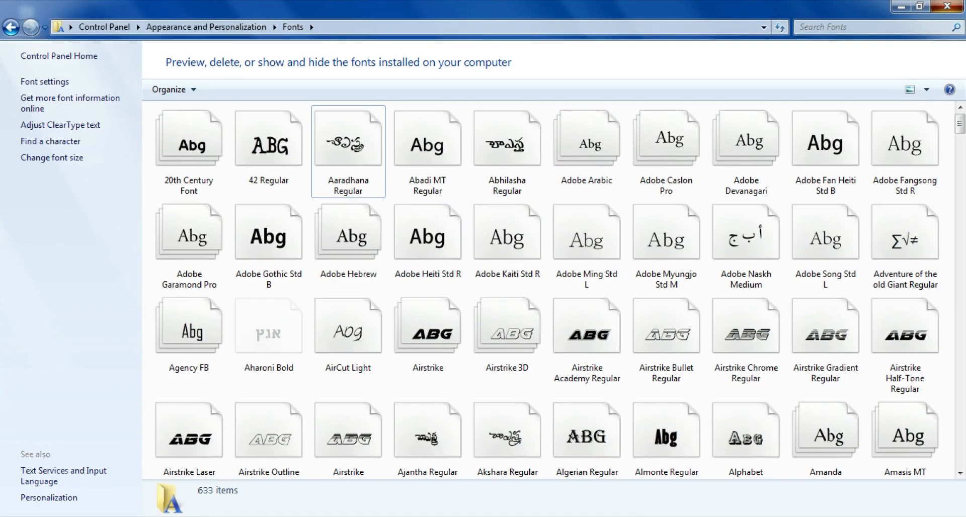
Close the Fonts window and refresh the desktop.
{"action": "left_click", "coordinate": [947, 6]}
{"action": "right_click", "coordinate": [479, 103]}
{"action": "left_click", "coordinate": [517, 143]}
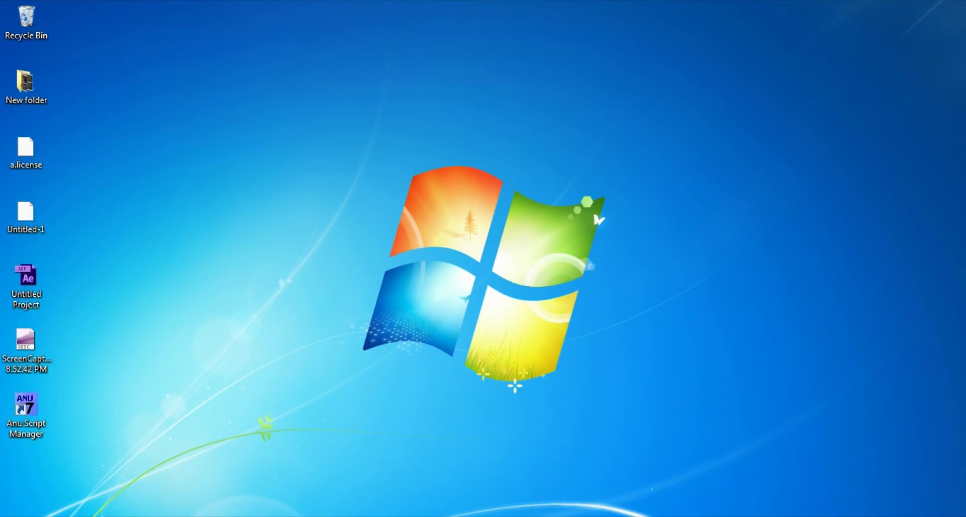
{"action": "right_click", "coordinate": [251, 254]}
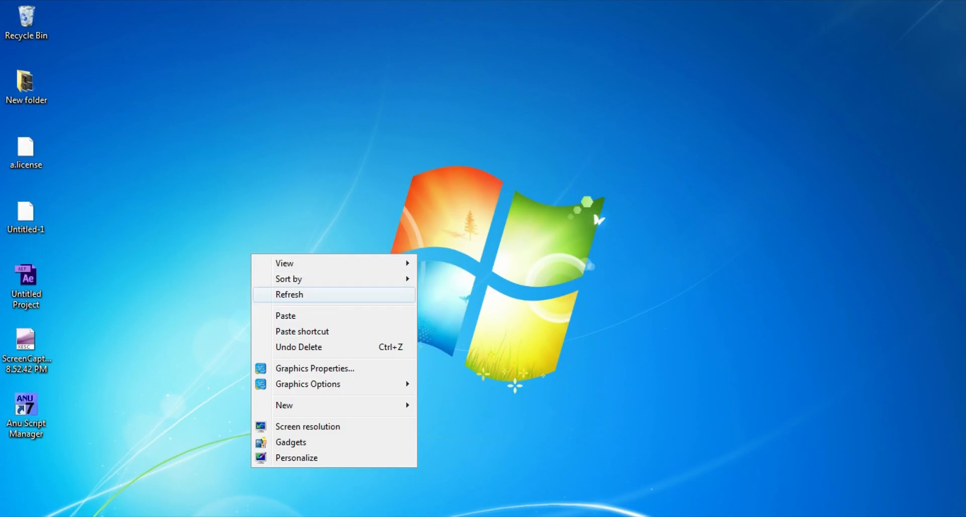
{"action": "left_click", "coordinate": [290, 295]}
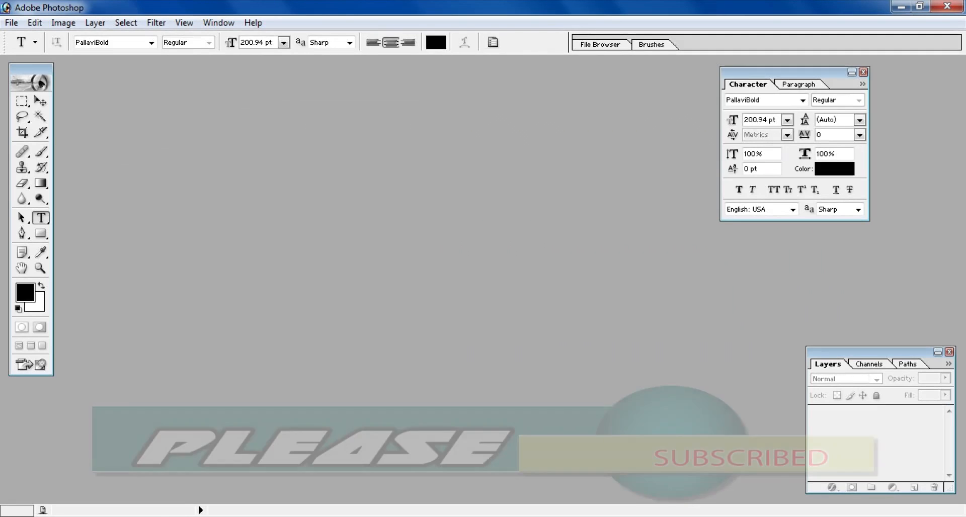
{"action": "key", "text": "ctrl+n"}
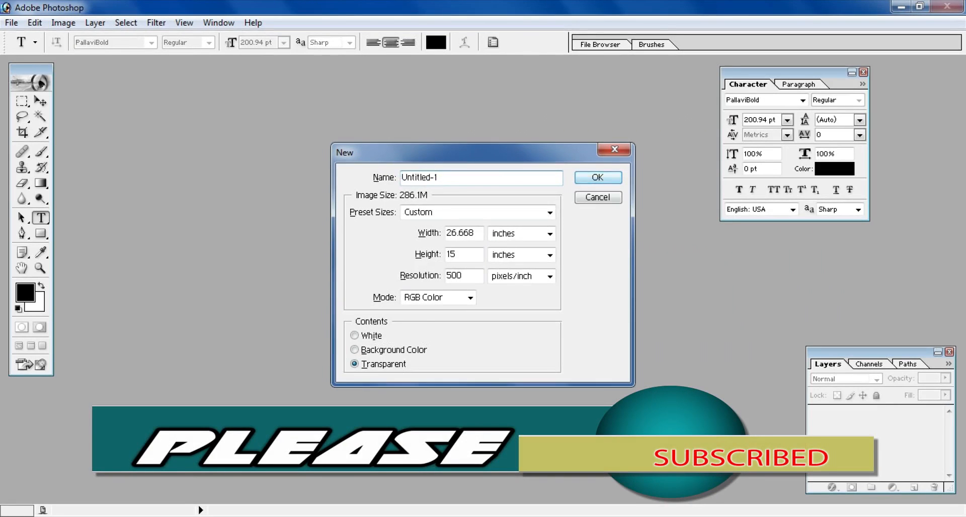
{"action": "key", "text": "Return"}
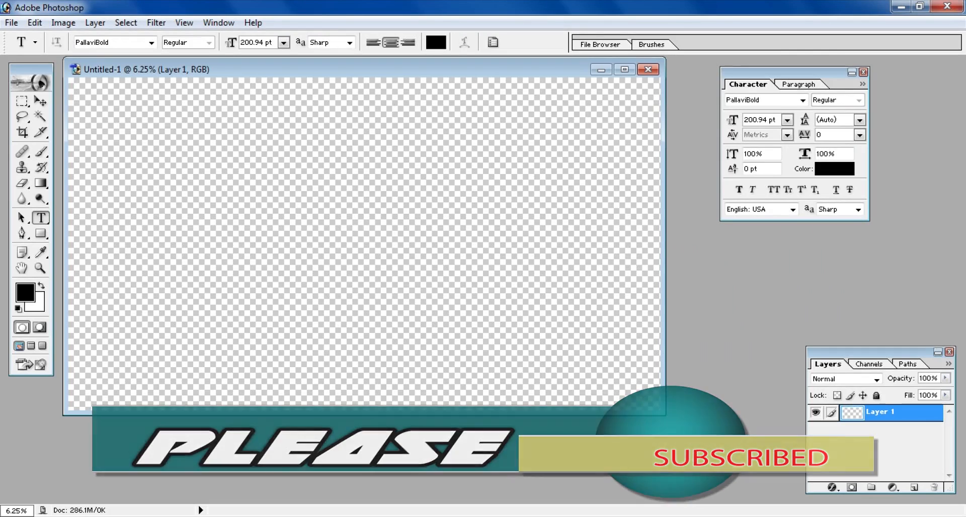
{"action": "key", "text": "ctrl+w"}
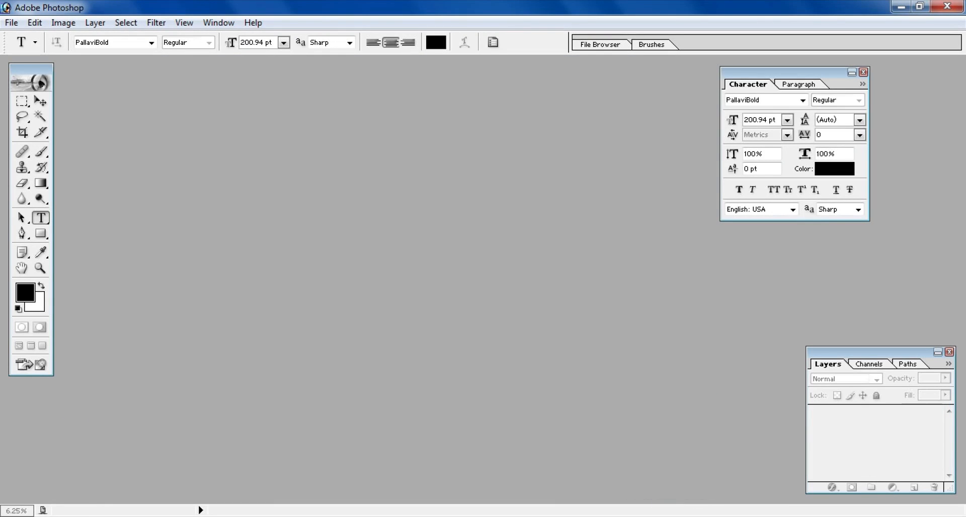
Create a new 26.668 by 15 inch RGB document in Adobe Photoshop at 500 pixels/inch with white contents.
{"action": "key", "text": "ctrl+n"}
{"action": "key", "text": "alt+w"}
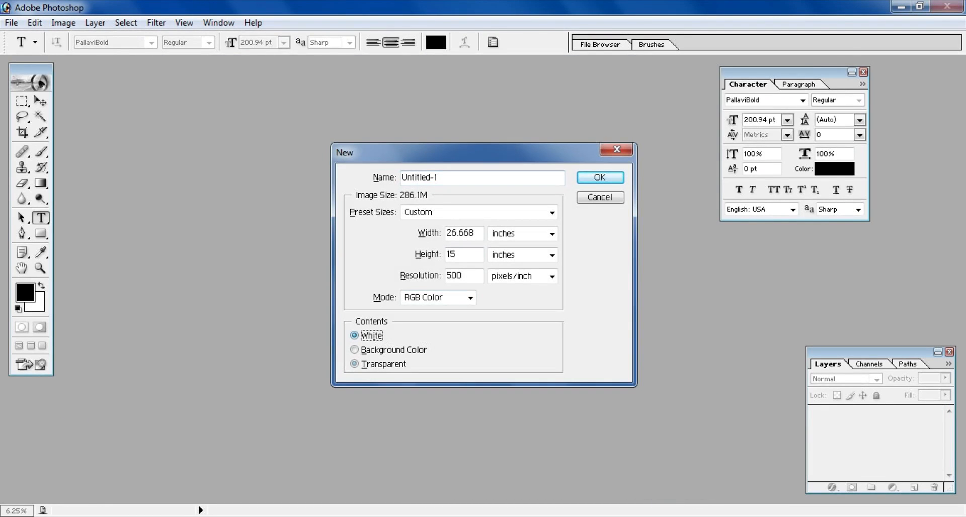
{"action": "key", "text": "Return"}
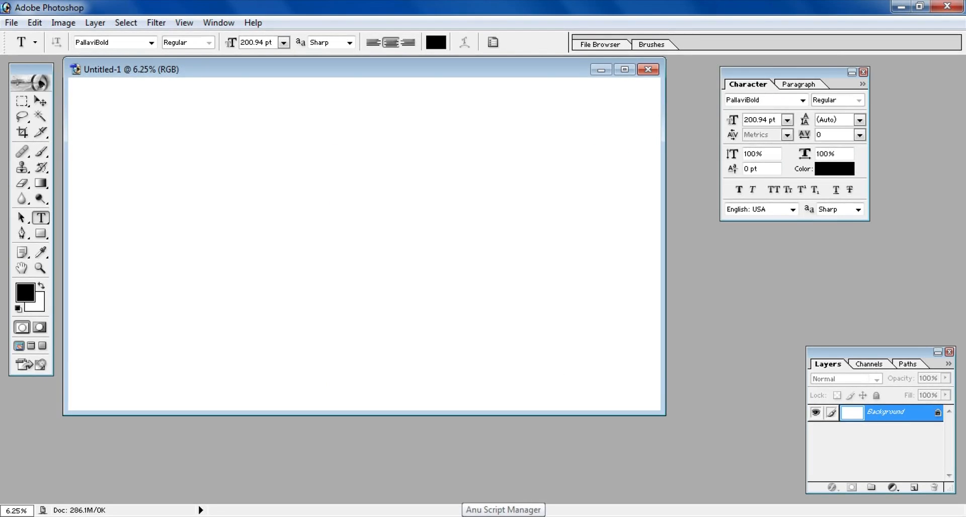
Switch to Anu Script Manager, choose Telugu as the language and set its keyboard layout to Roma.
{"action": "left_click", "coordinate": [503, 516]}
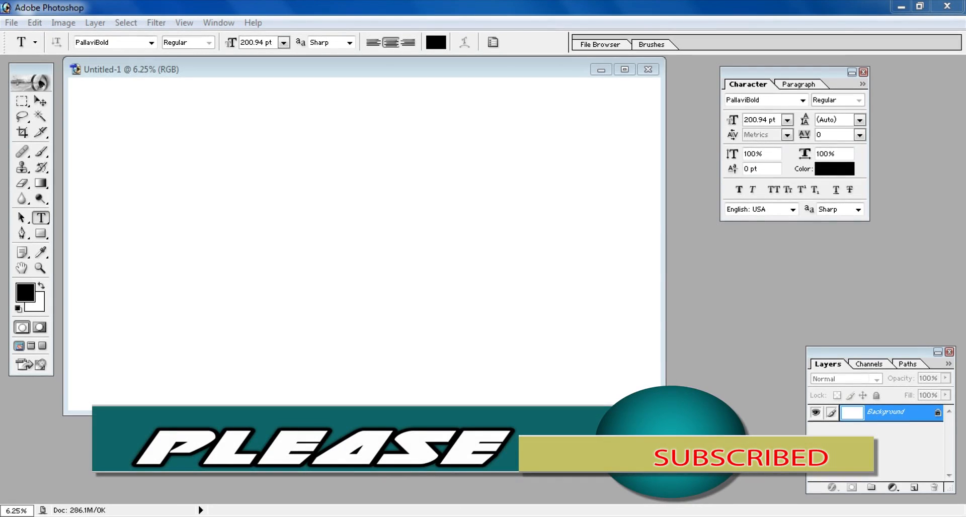
{"action": "left_click_drag", "start_coordinate": [377, 212], "coordinate": [589, 335]}
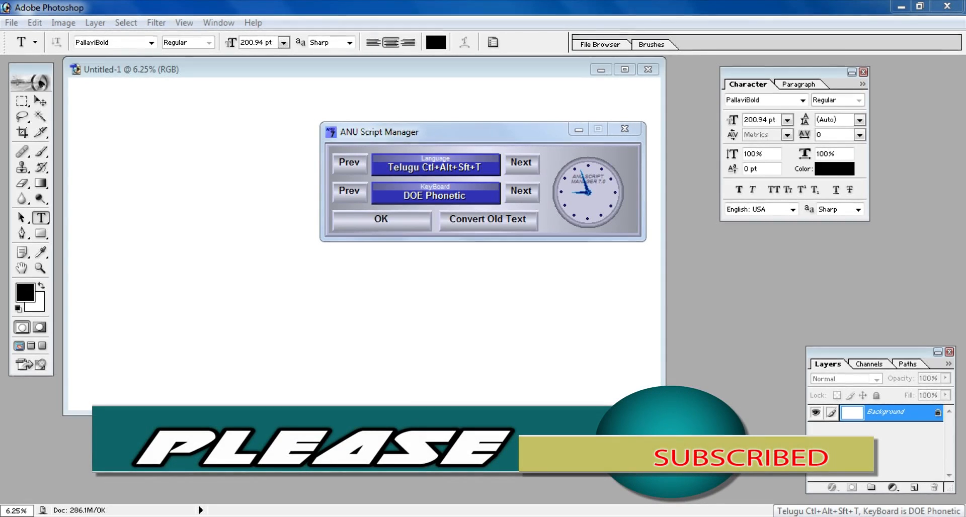
{"action": "right_click", "coordinate": [837, 516]}
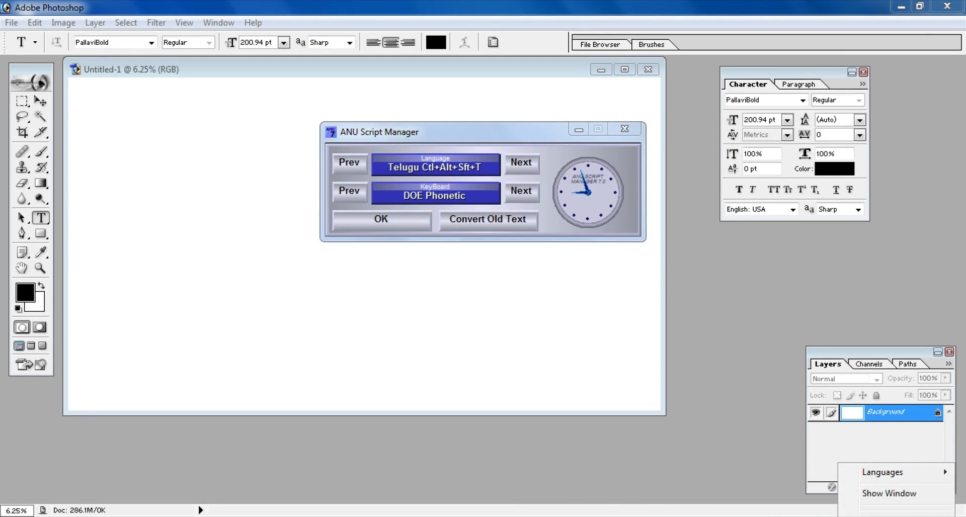
{"action": "mouse_move", "coordinate": [886, 472]}
{"action": "mouse_move", "coordinate": [774, 394]}
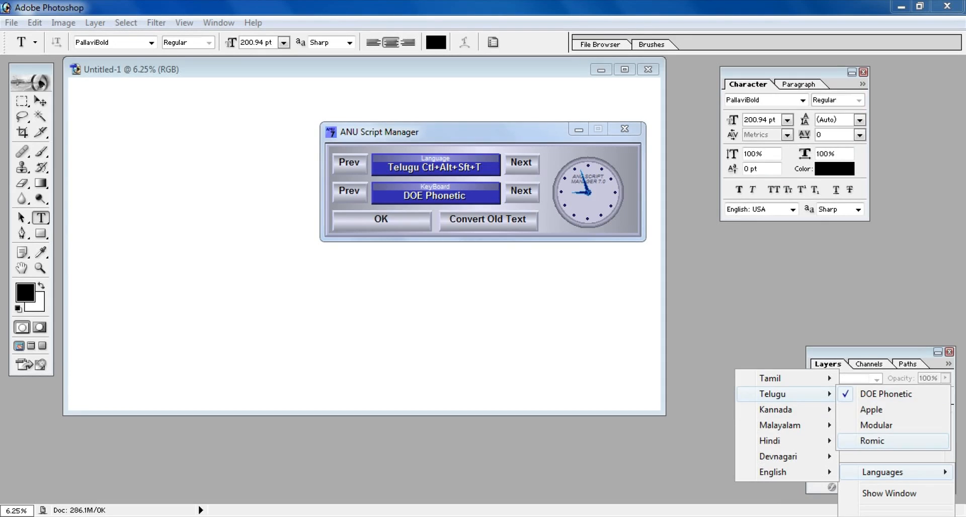
{"action": "left_click", "coordinate": [885, 394]}
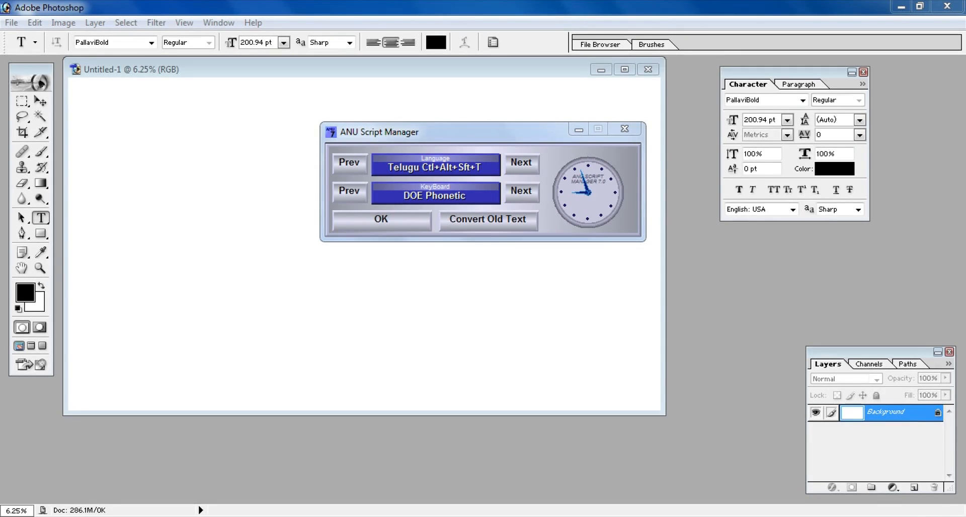
{"action": "left_click", "coordinate": [521, 191]}
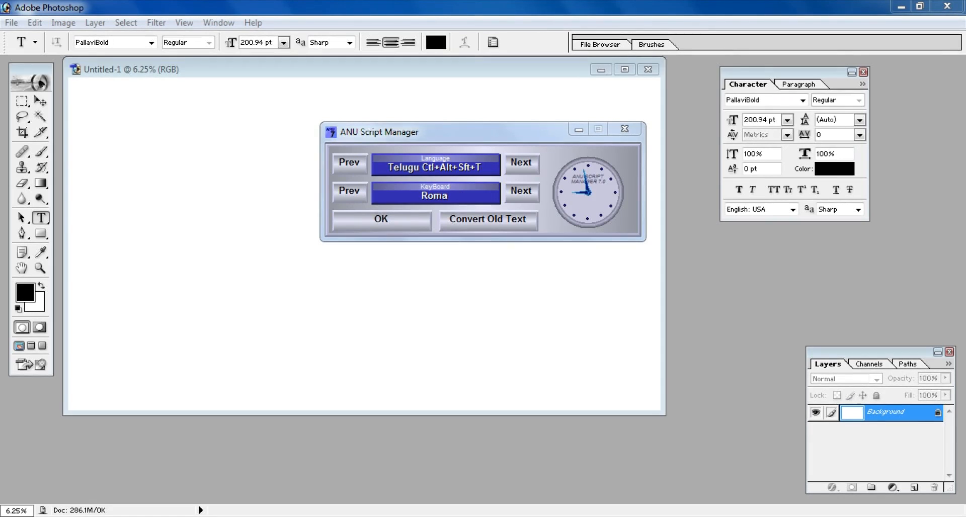
{"action": "key", "text": "Return"}
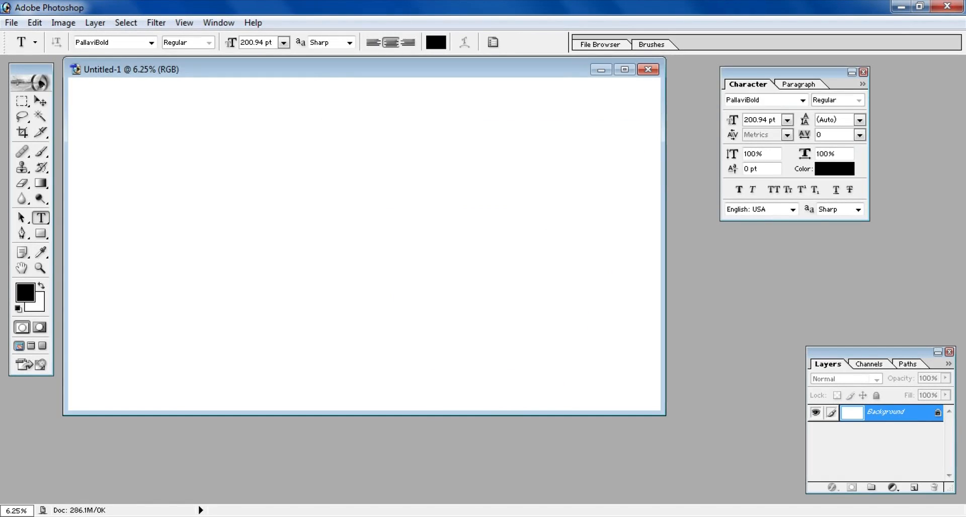
Add the Telugu word "అమ్మ" as a text layer on the Photoshop canvas in the PallaviBold font.
{"action": "left_click", "coordinate": [200, 194]}
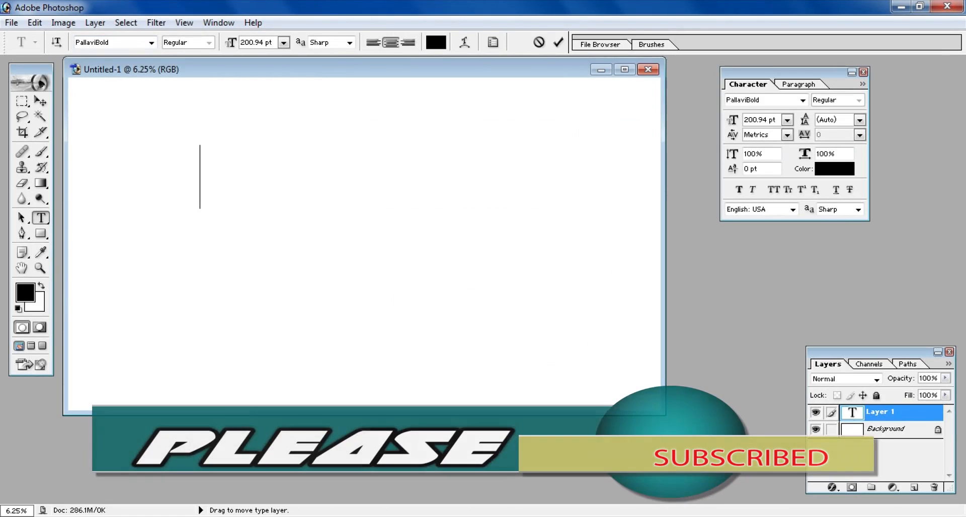
{"action": "type", "text": "అ"}
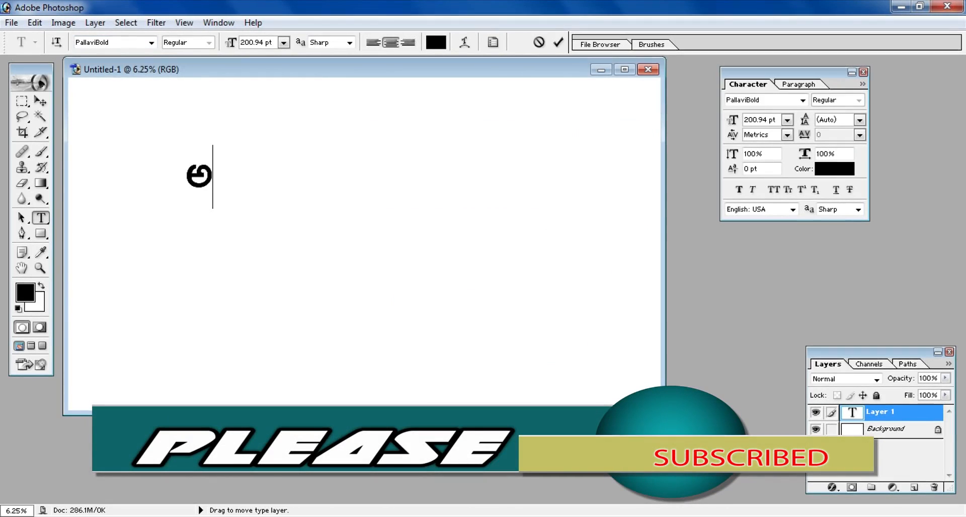
{"action": "type", "text": "మ"}
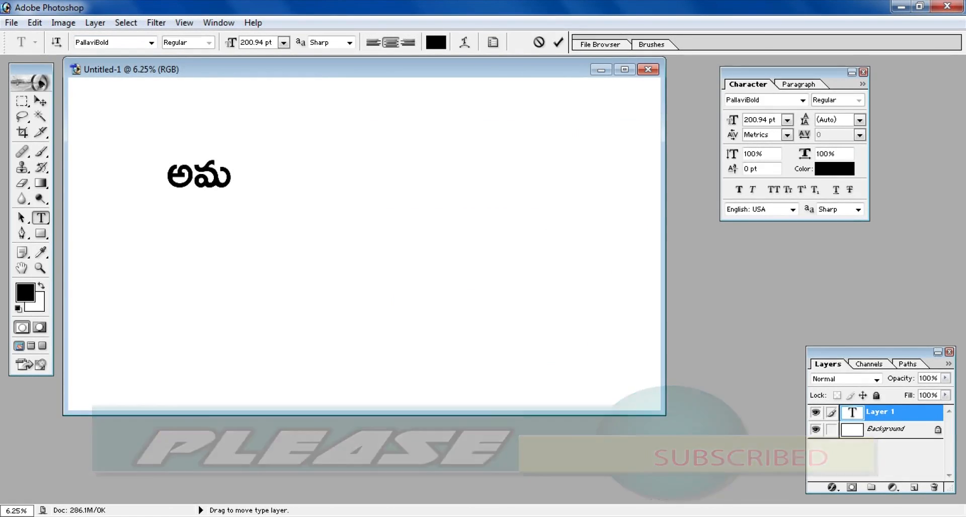
{"action": "type", "text": "్న"}
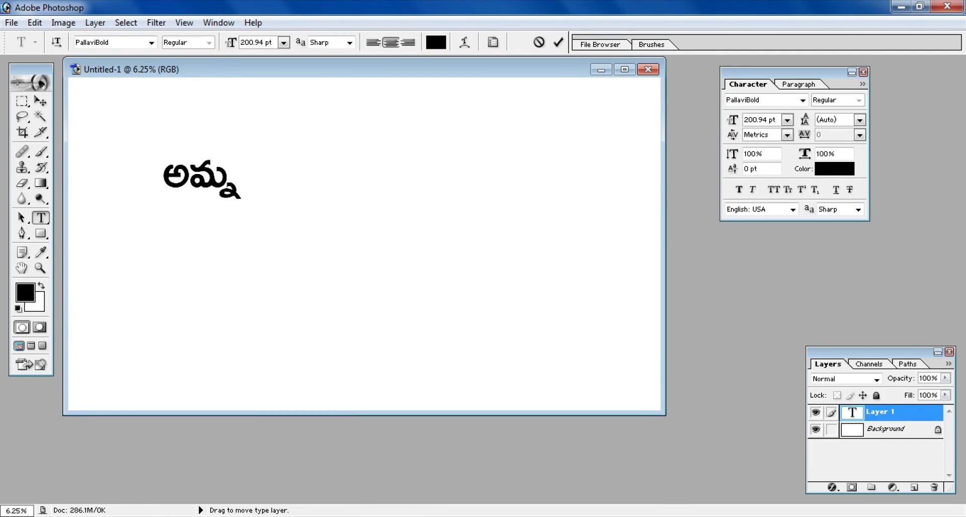
{"action": "key", "text": "BackSpace"}
{"action": "type", "text": "మ"}
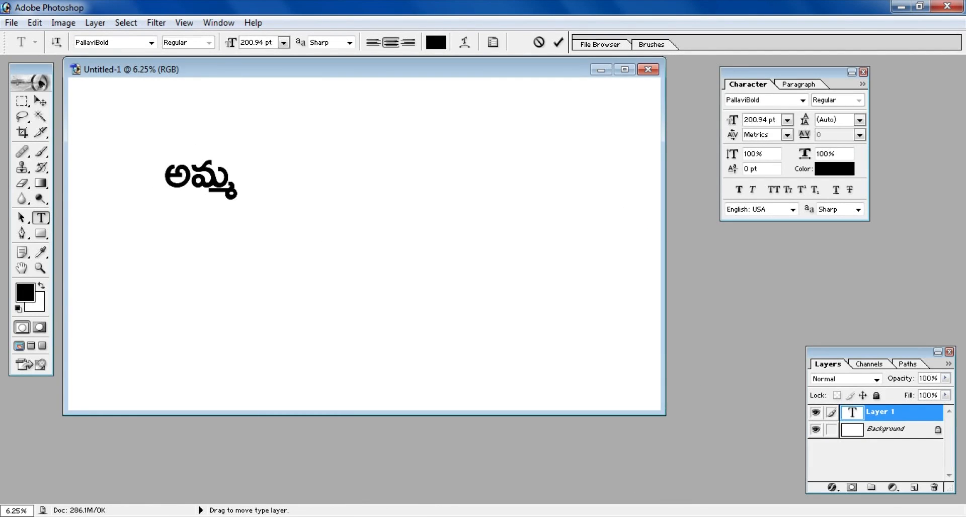
Move the Telugu word sideways toward the centre of the canvas and finish editing the text.
{"action": "left_click_drag", "start_coordinate": [262, 231], "coordinate": [365, 240]}
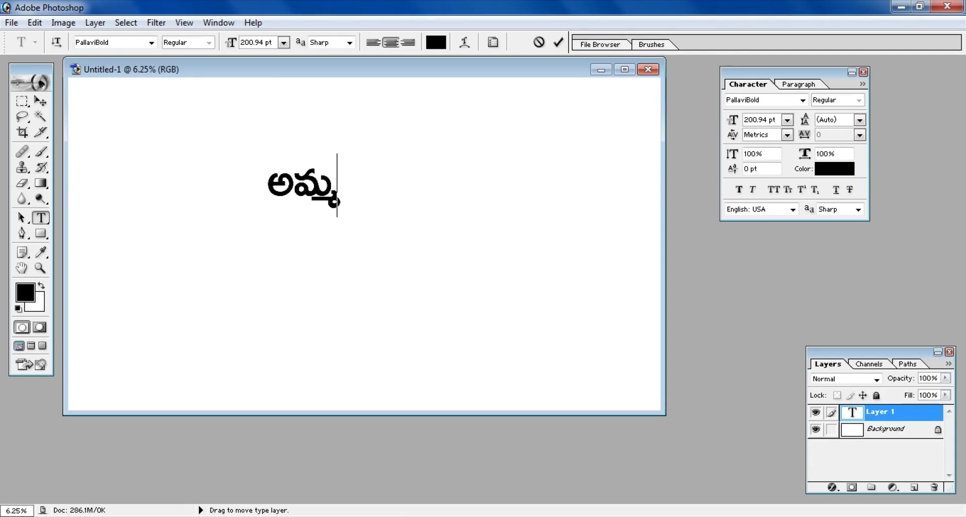
{"action": "left_click_drag", "start_coordinate": [269, 186], "coordinate": [338, 186]}
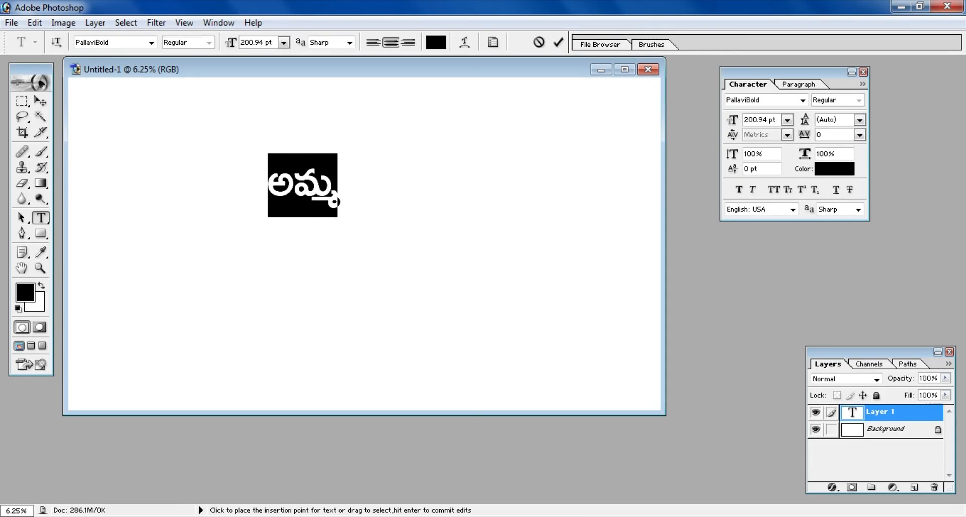
{"action": "left_click", "coordinate": [320, 187]}
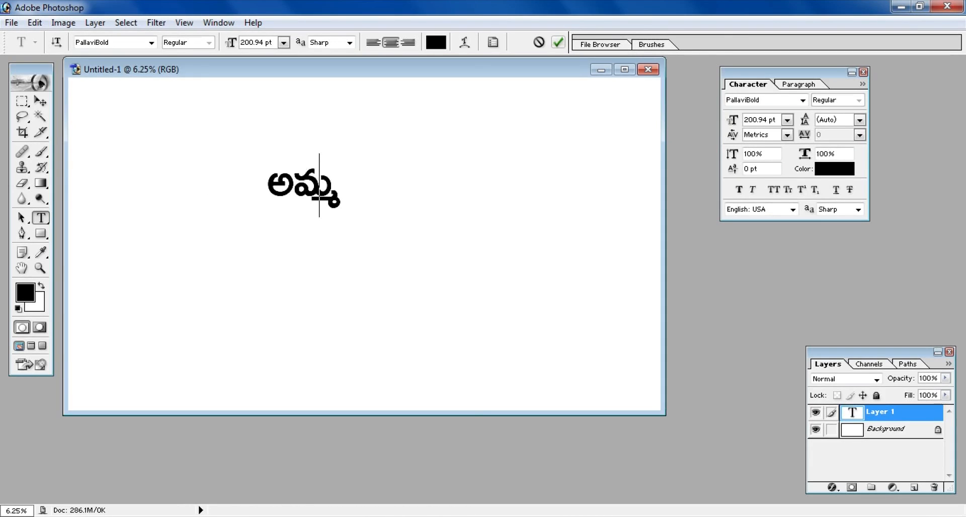
{"action": "key", "text": "ctrl+Return"}
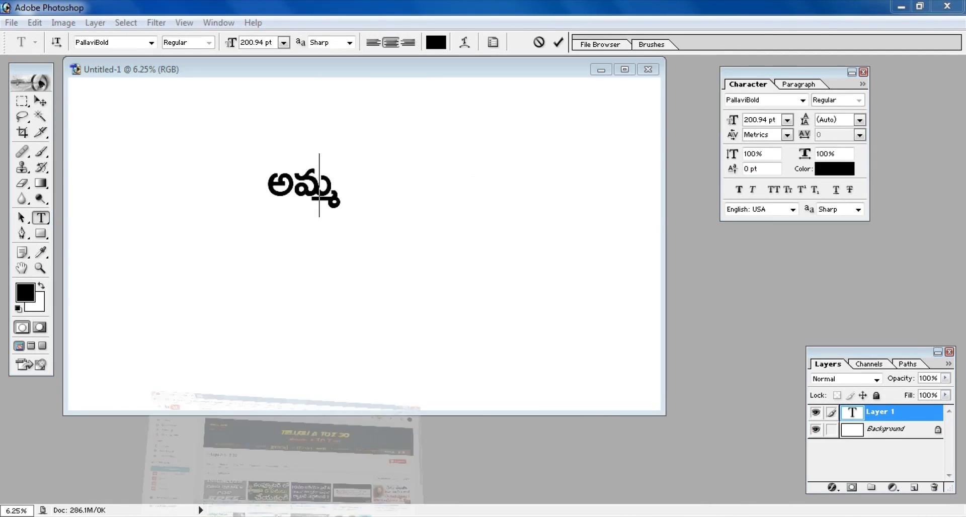